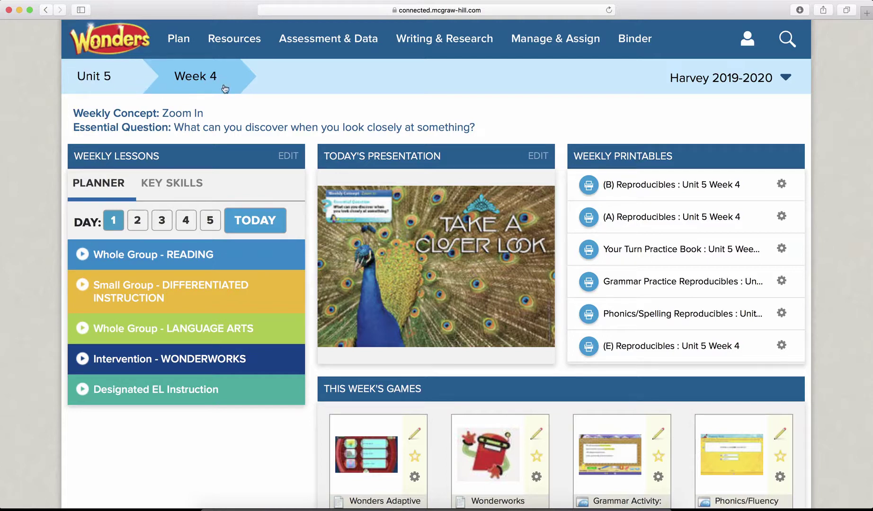
- Switch the Wonders dashboard to Unit 4, Week 1, Our Government
left_click(108, 79)
left_click(98, 249)
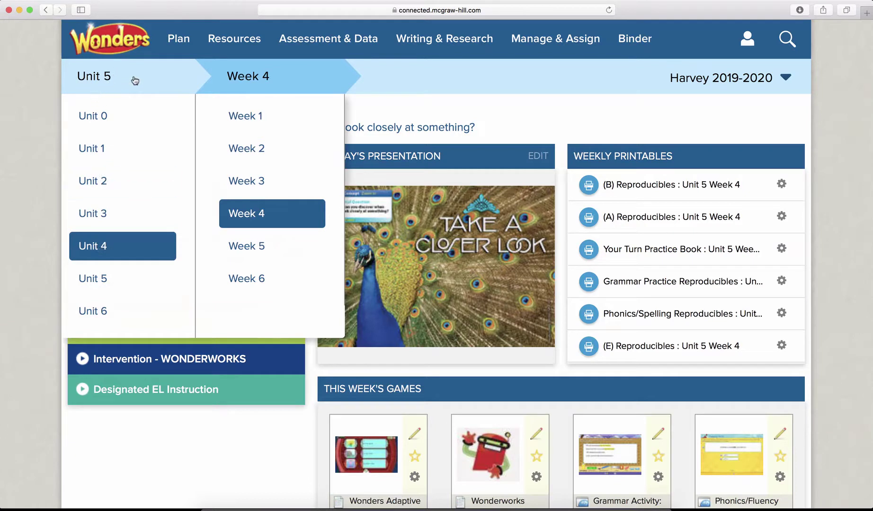
left_click(250, 128)
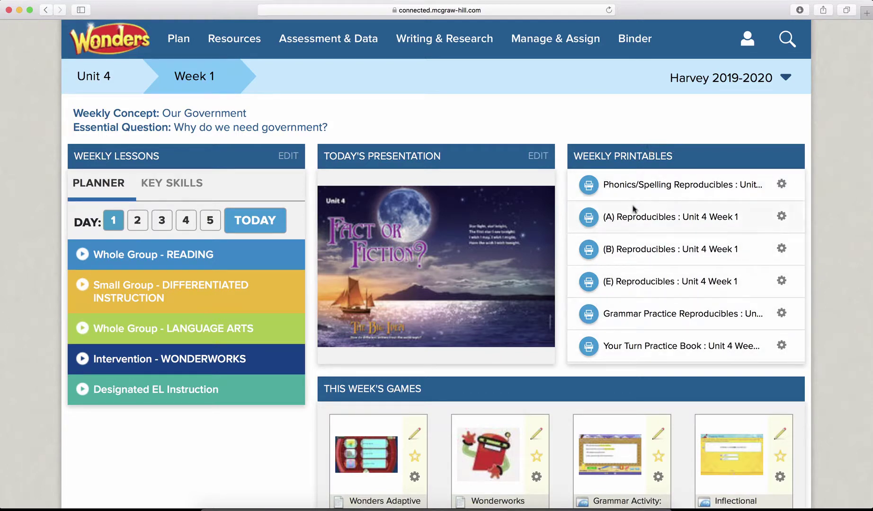
- Open the Unit 4 Week 1 Phonics/Spelling printables PDF and scroll through its worksheet pages
left_click(588, 186)
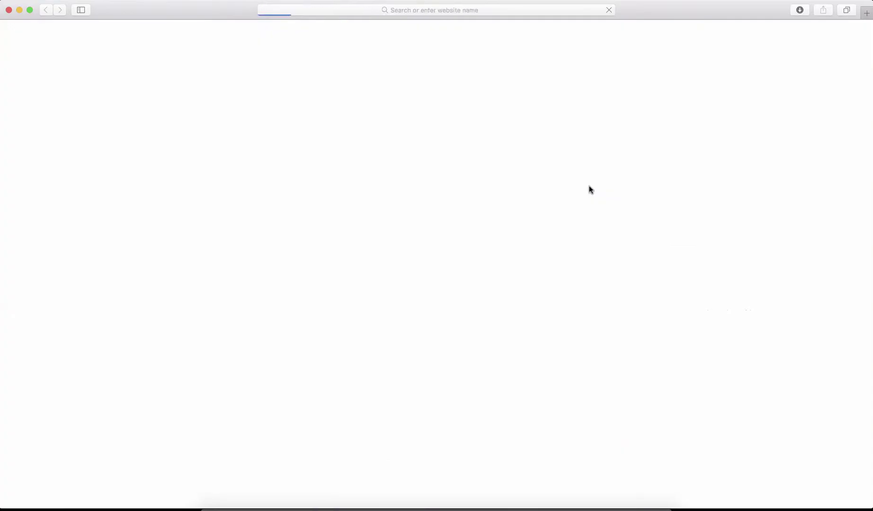
scroll(720, 377, "down", 15)
scroll(721, 371, "down", 15)
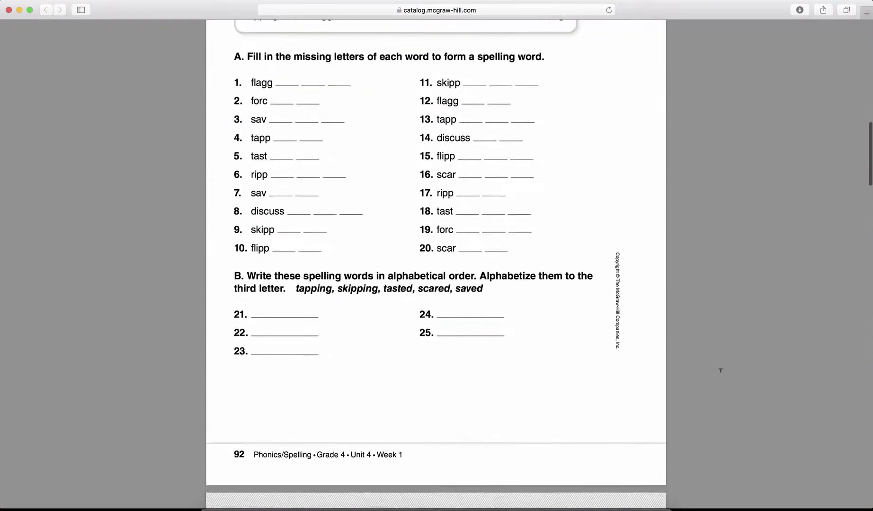
scroll(720, 371, "down", 2)
mouse_move(457, 467)
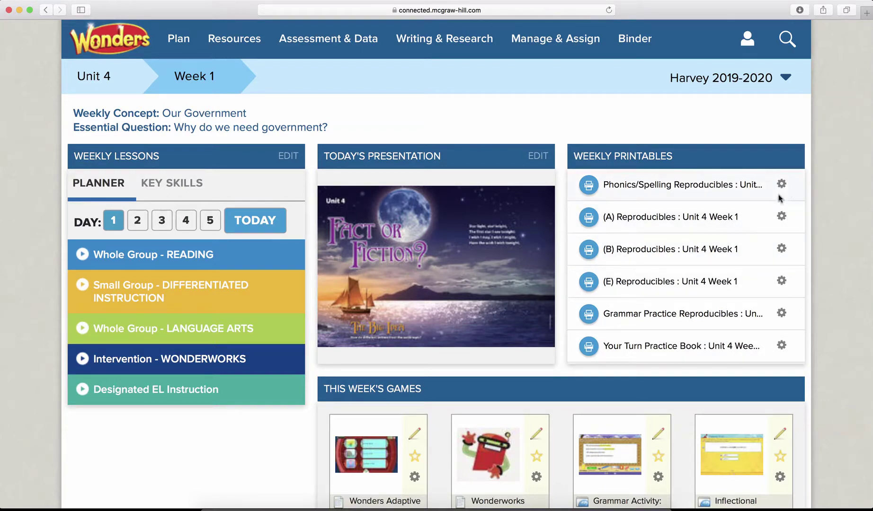
left_click(782, 348)
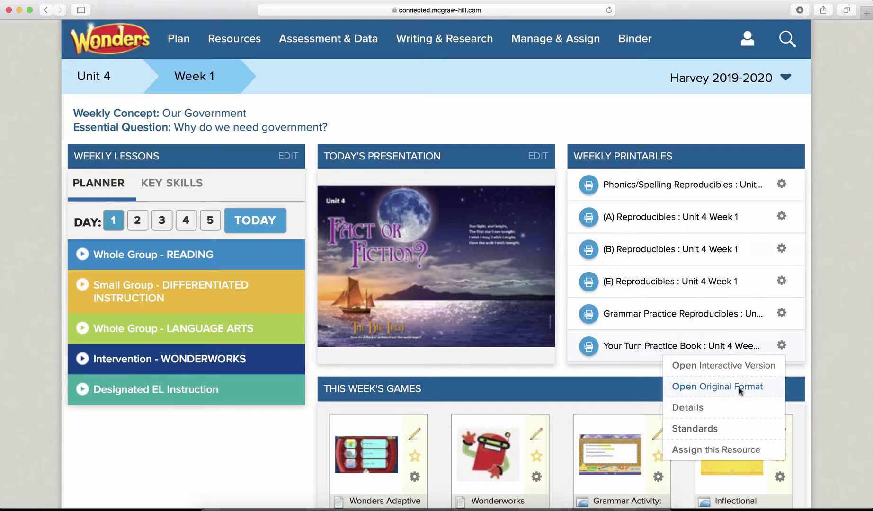
left_click(822, 324)
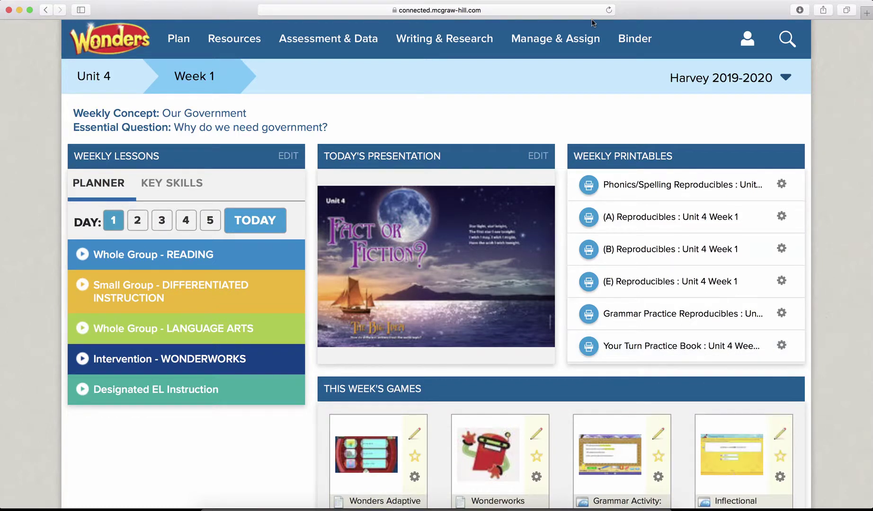
- Change the unit and week selection to Unit 4, Week 2 (Leadership)
left_click(84, 79)
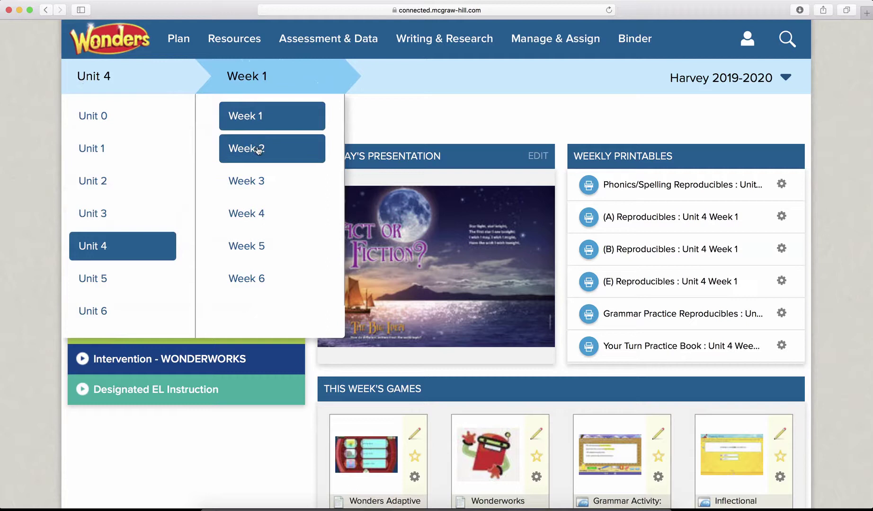
left_click(258, 150)
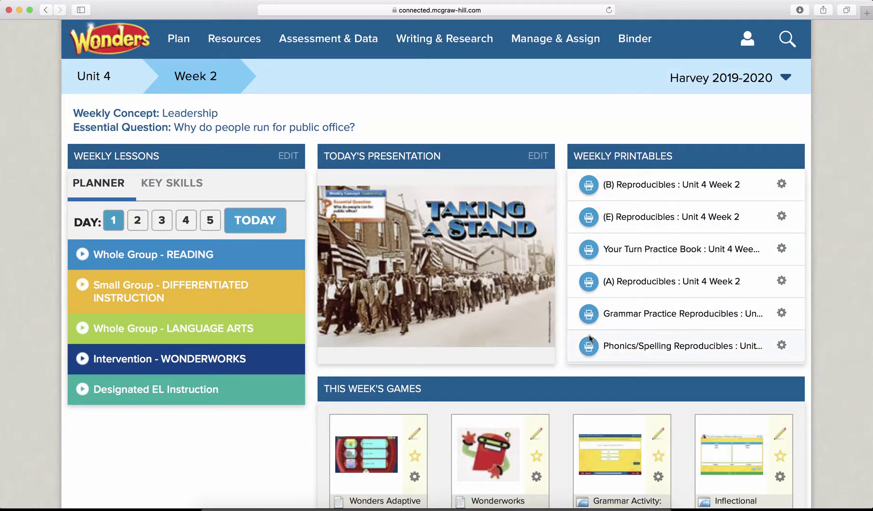
scroll(590, 338, "up", 2)
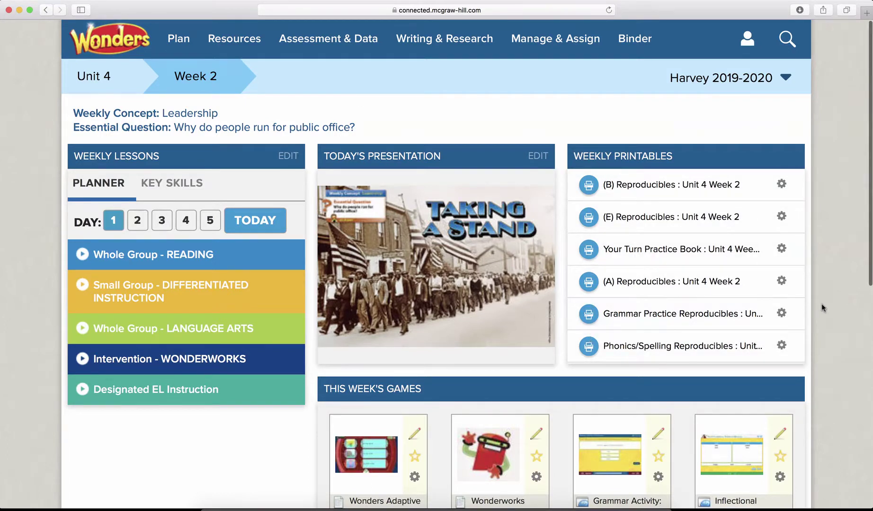
scroll(821, 305, "down", 5)
scroll(821, 304, "down", 8)
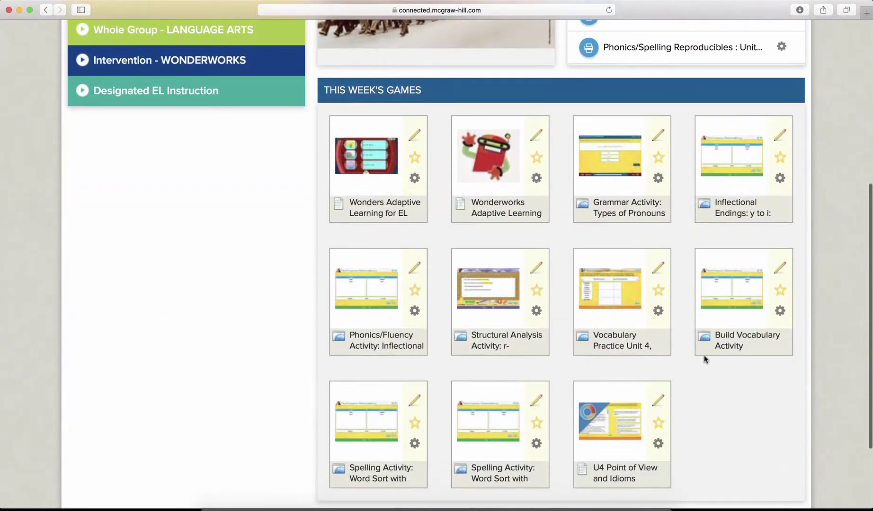
scroll(670, 419, "down", 3)
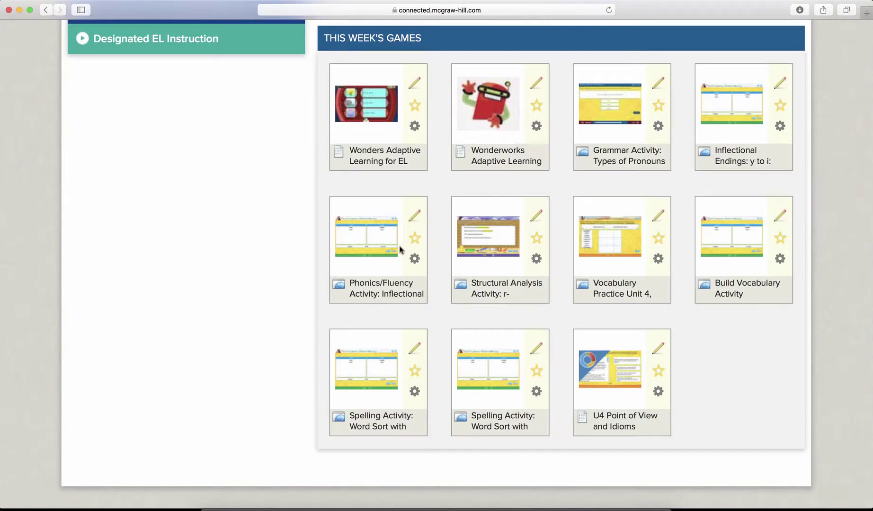
left_click(657, 128)
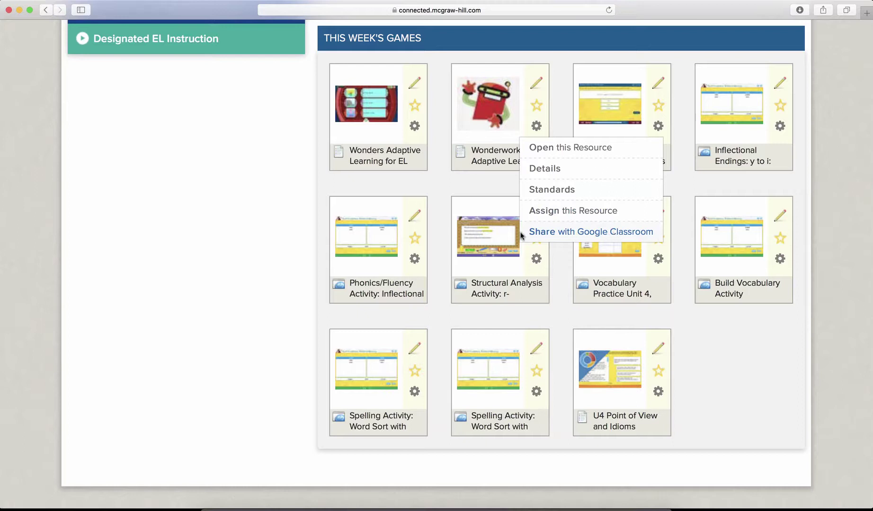
left_click(678, 195)
scroll(679, 196, "up", 10)
scroll(678, 195, "up", 1)
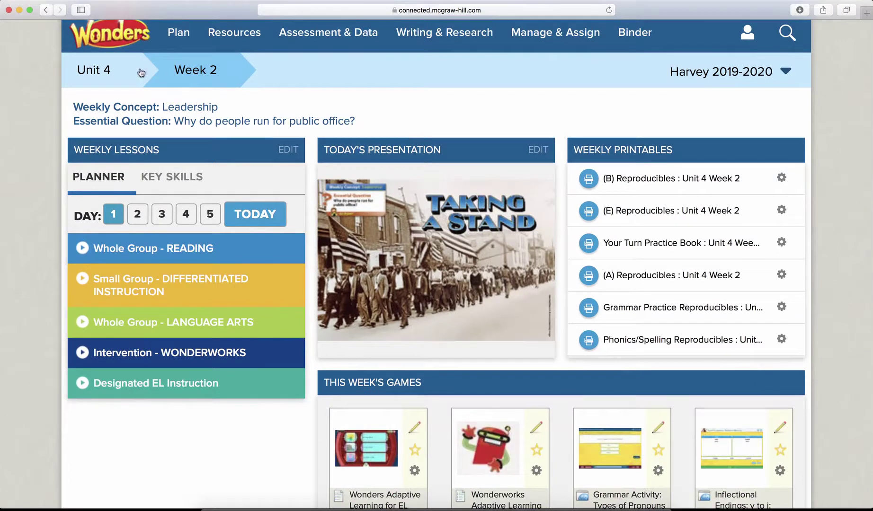
- Open the Resource Library from the Resources menu and scroll through it
left_click(234, 34)
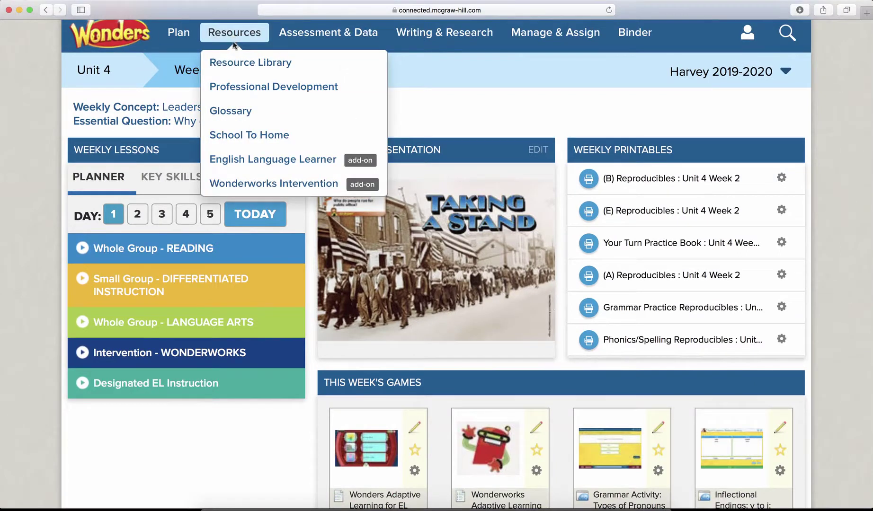
left_click(234, 66)
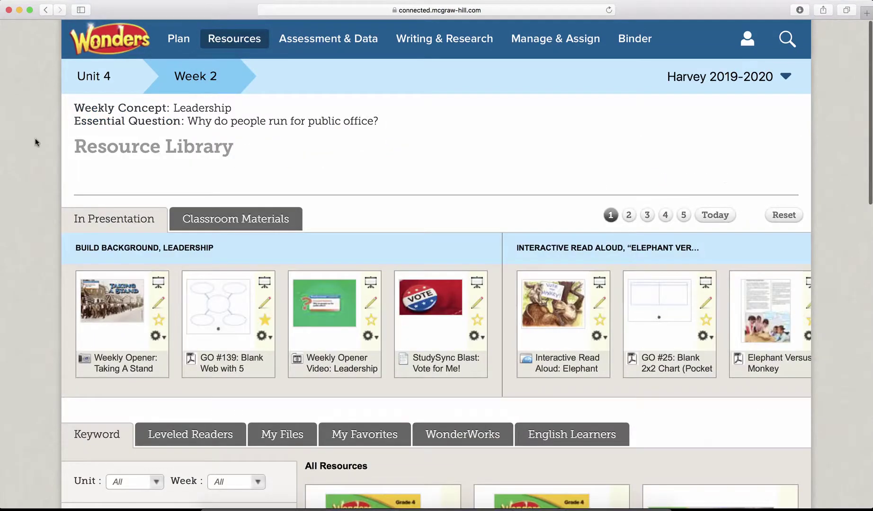
scroll(35, 138, "down", 2)
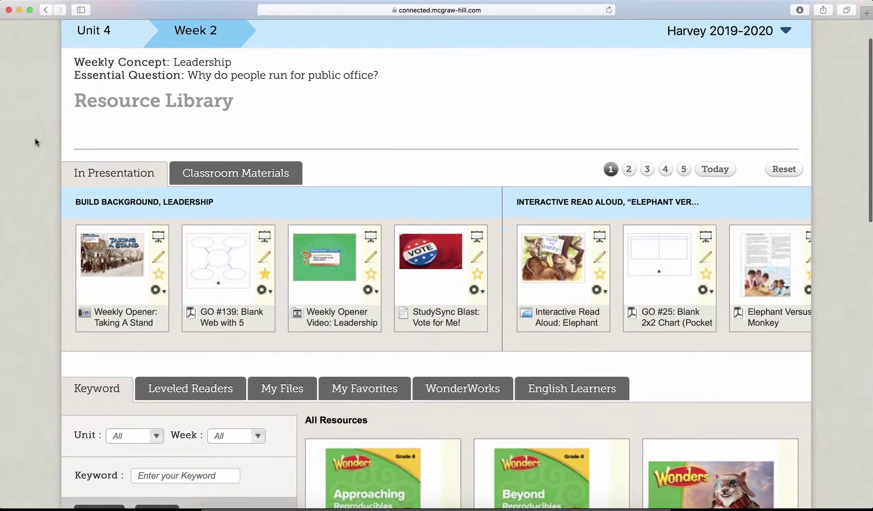
scroll(35, 138, "down", 5)
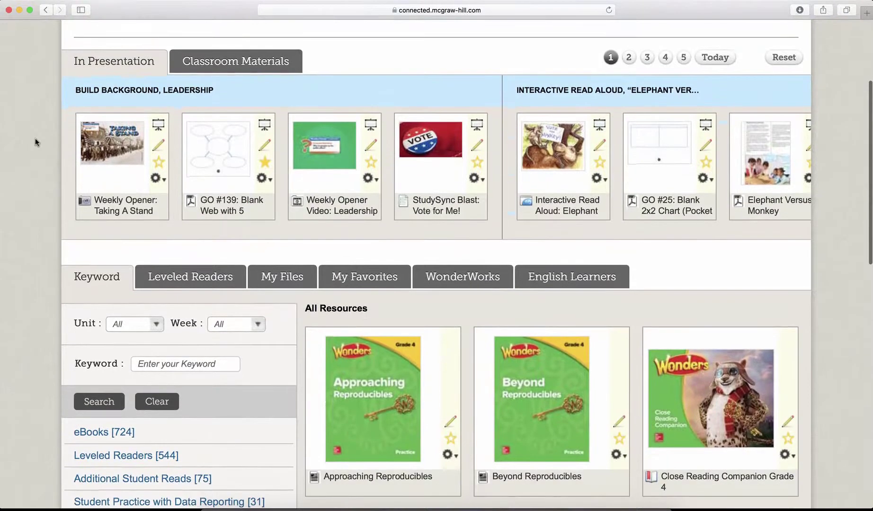
scroll(331, 165, "right", 10)
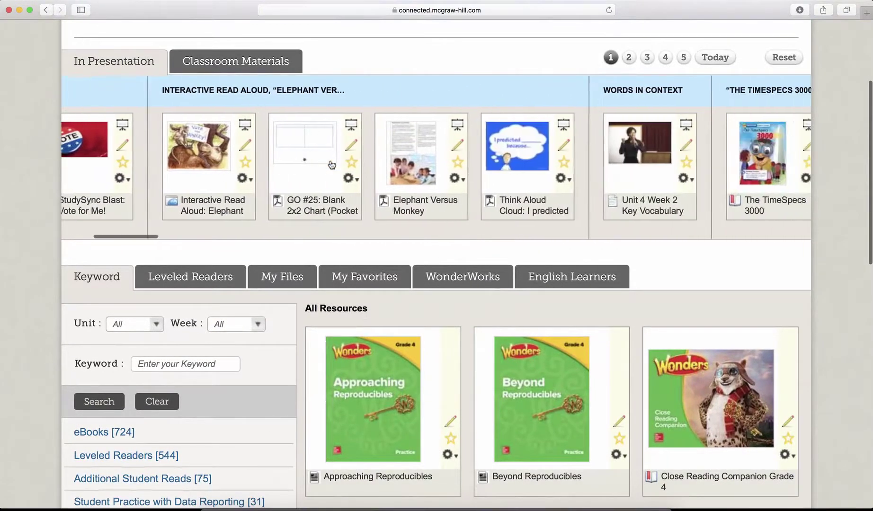
scroll(331, 164, "left", 10)
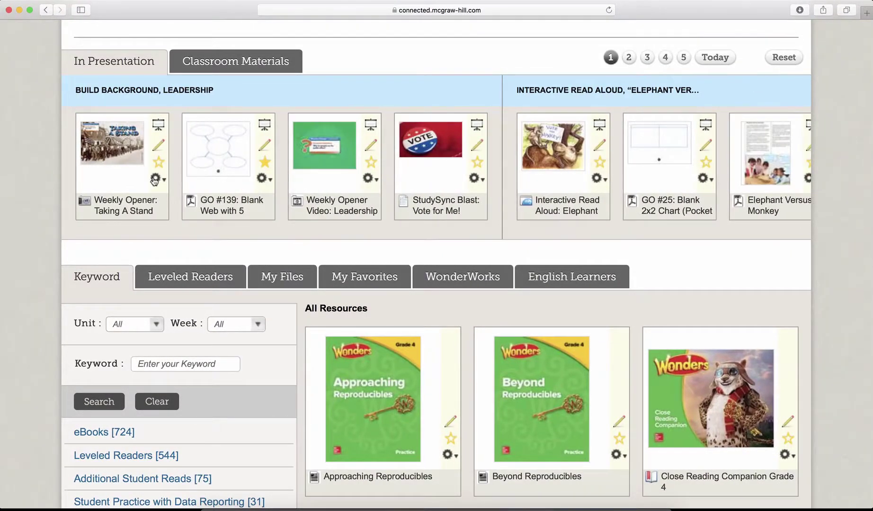
- Check the gear options on the Weekly Opener and Weekly Opener Video cards
left_click(155, 180)
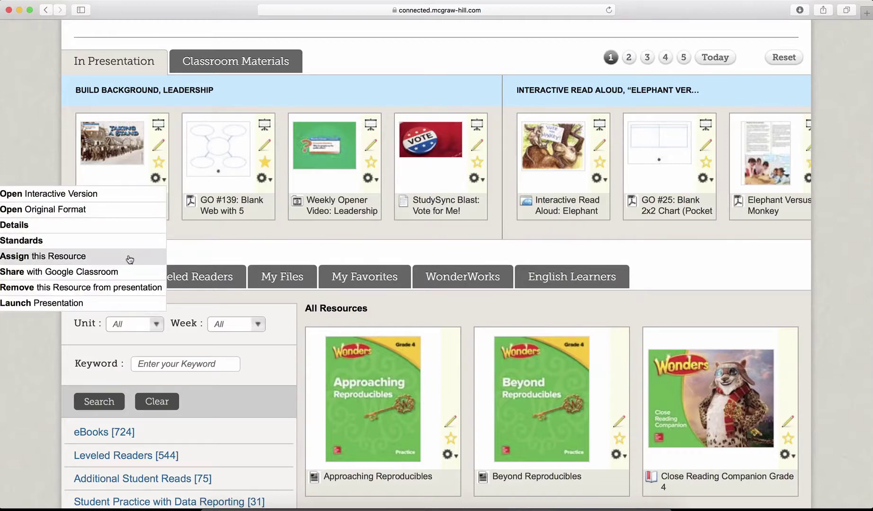
left_click(51, 161)
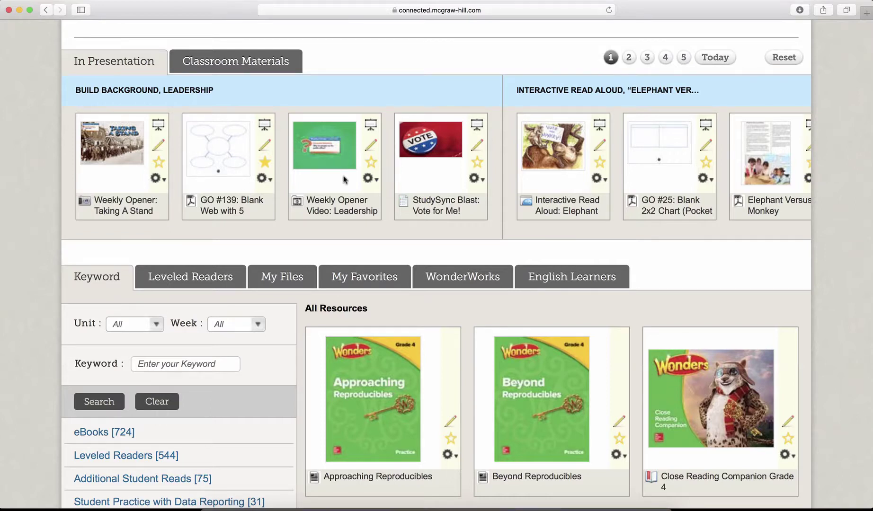
left_click(368, 180)
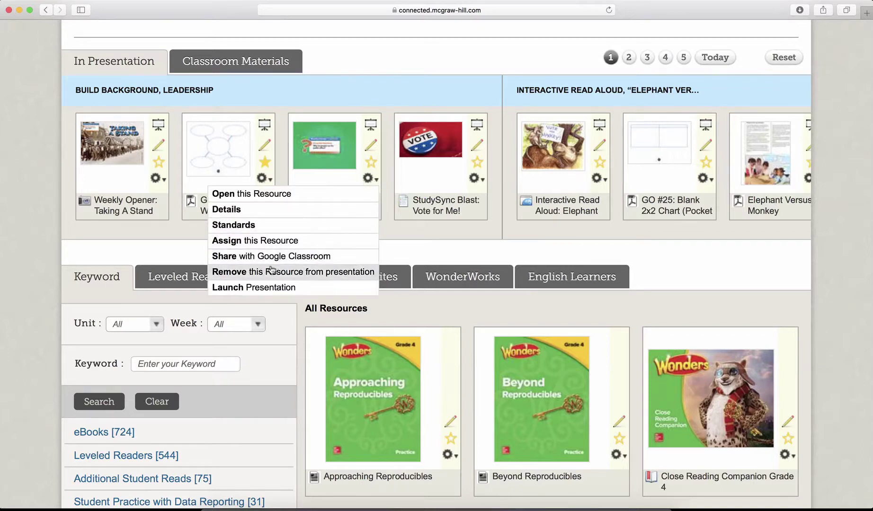
left_click(26, 176)
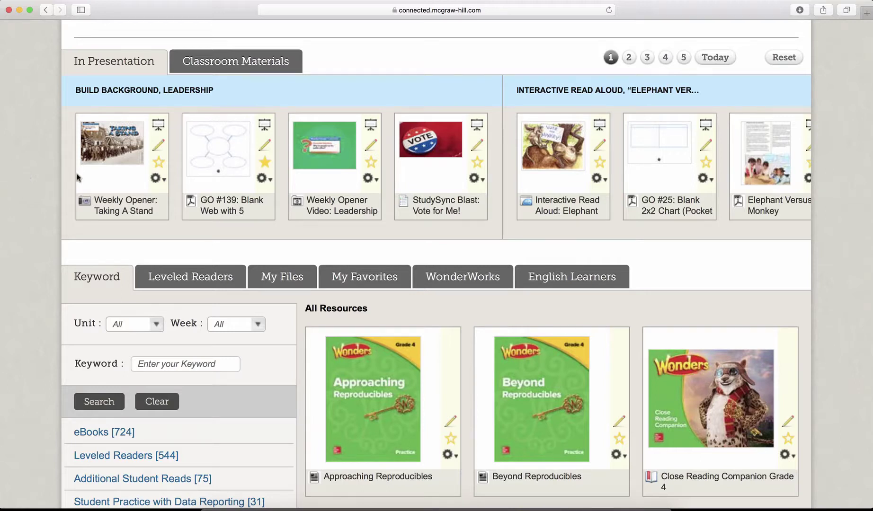
scroll(77, 174, "right", 1)
scroll(60, 260, "down", 5)
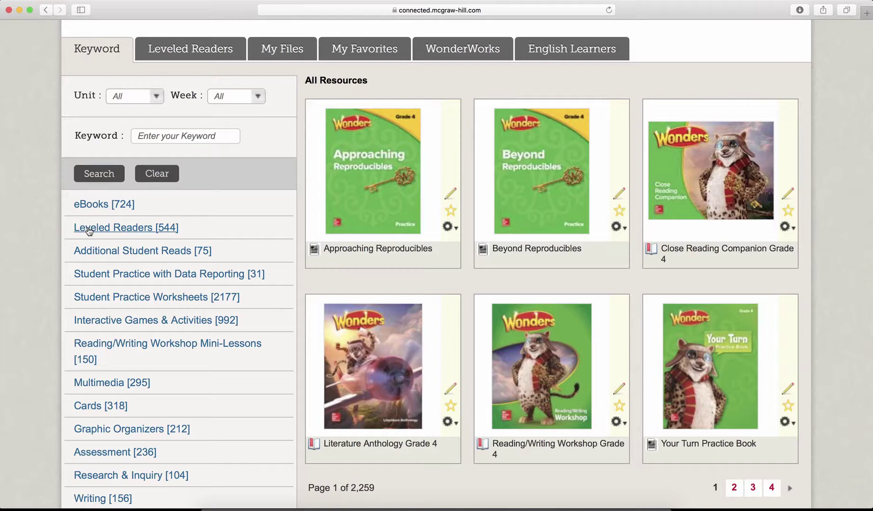
scroll(67, 268, "down", 3)
scroll(68, 270, "up", 2)
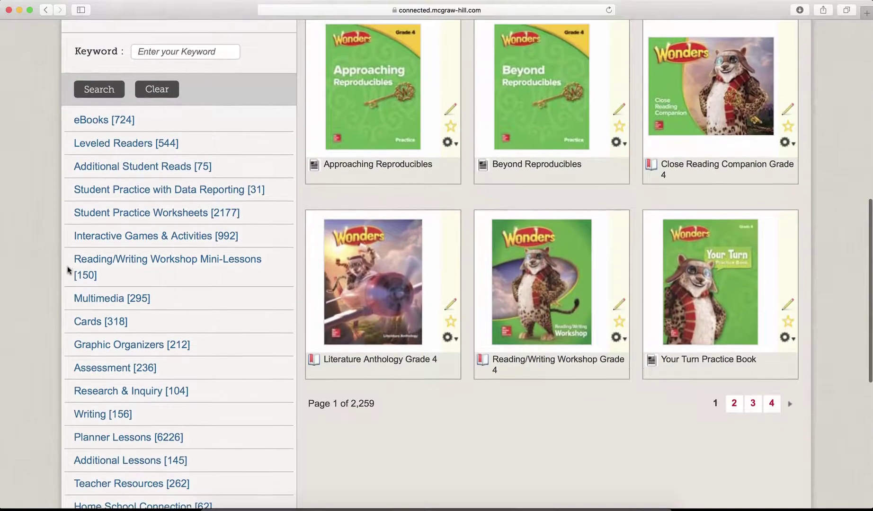
scroll(68, 270, "down", 2)
scroll(68, 269, "down", 5)
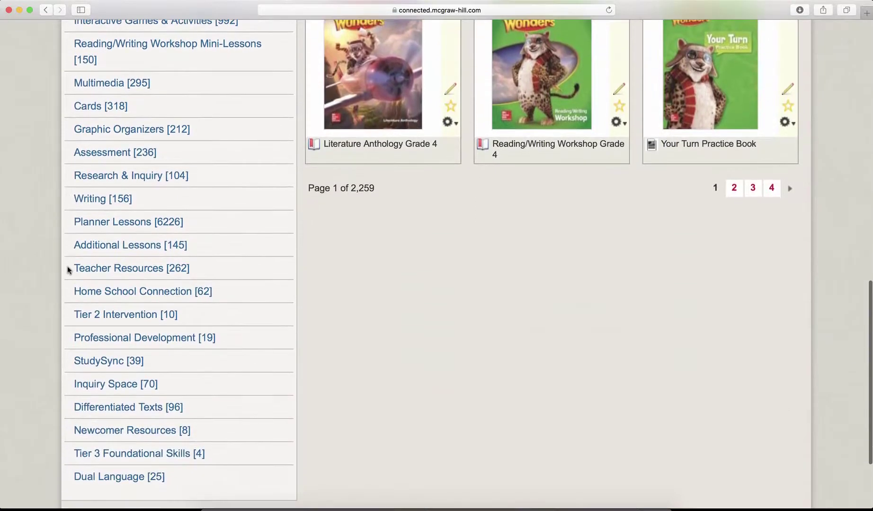
scroll(68, 270, "up", 8)
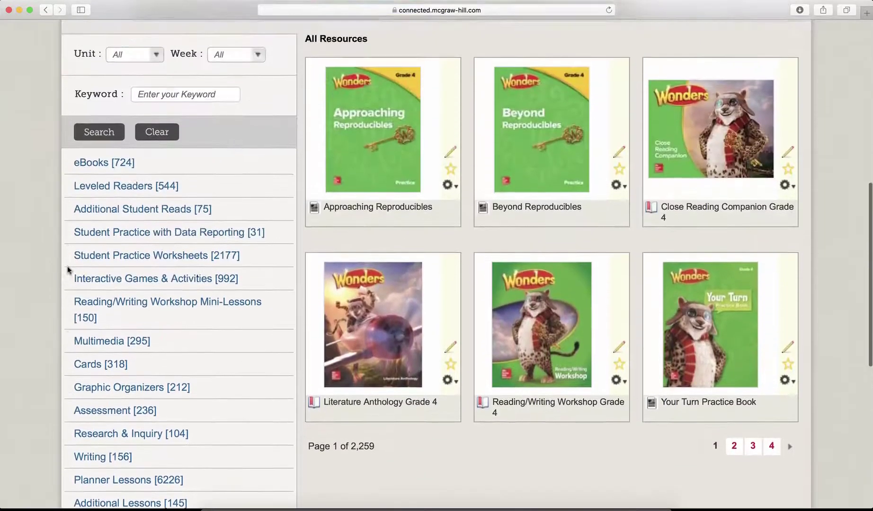
scroll(67, 270, "up", 1)
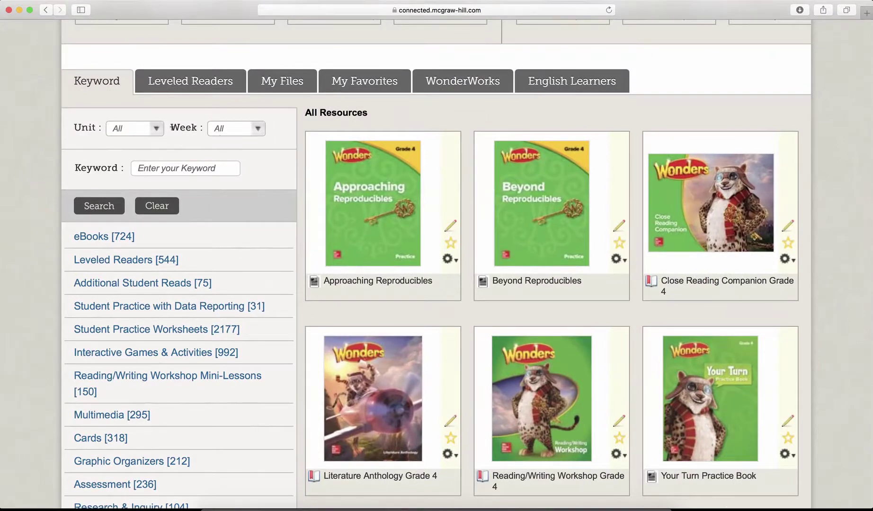
- Leave the Unit filter at All and show the Student Practice Worksheets [2177] category
left_click(157, 131)
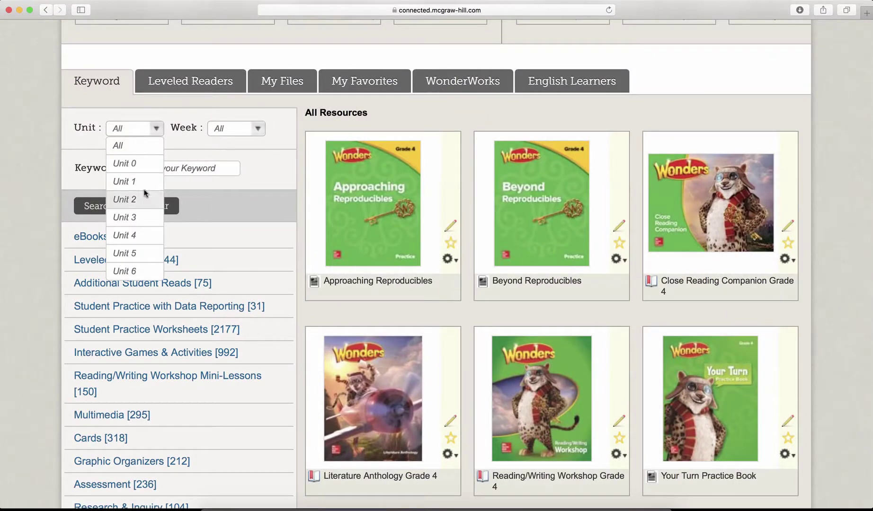
left_click(29, 180)
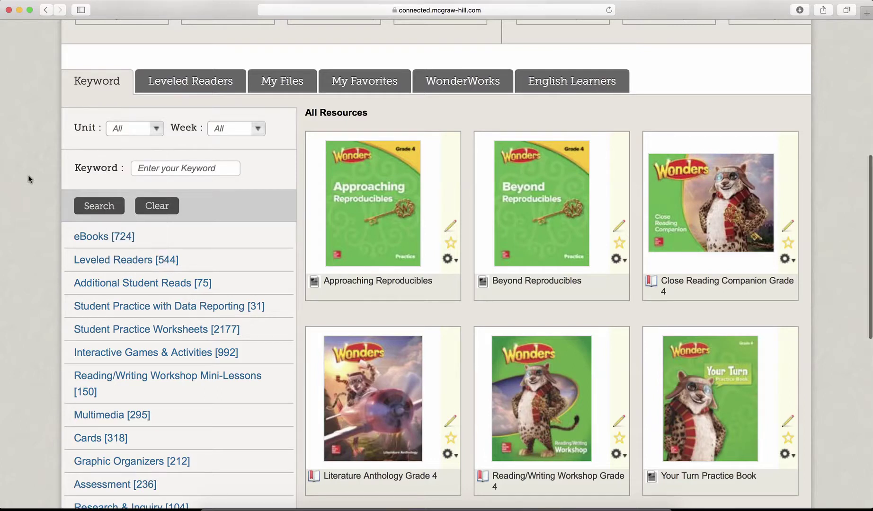
scroll(29, 180, "up", 3)
scroll(28, 179, "up", 3)
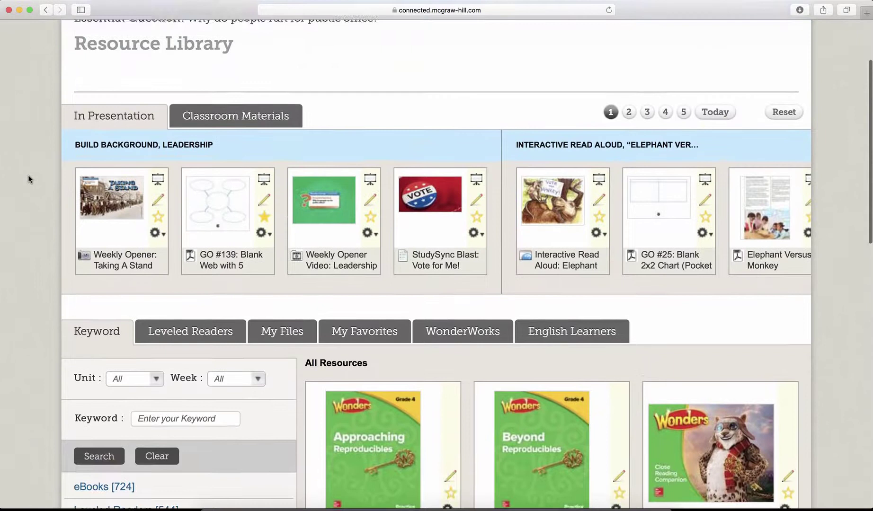
scroll(28, 179, "down", 6)
scroll(28, 180, "down", 2)
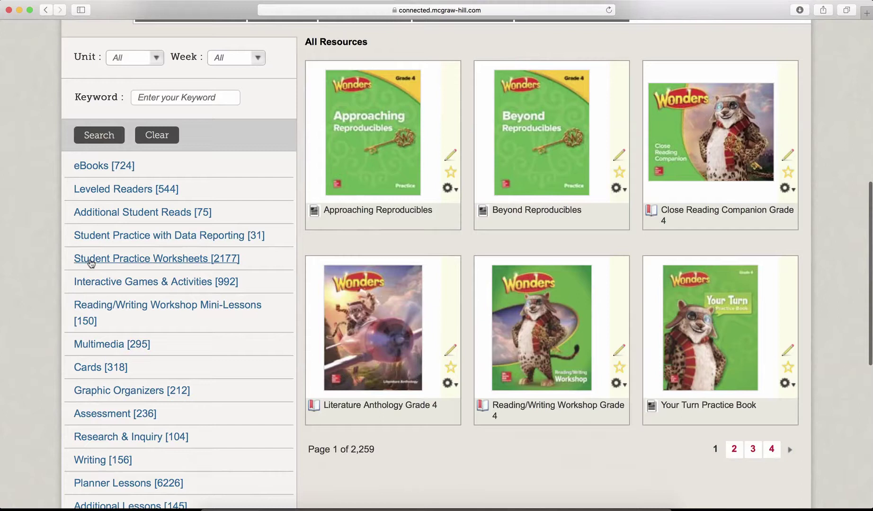
left_click(143, 260)
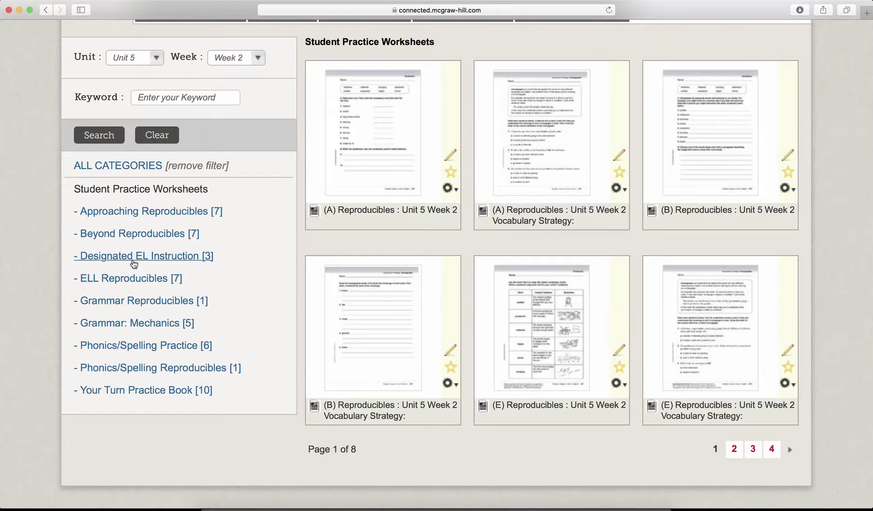
scroll(62, 274, "down", 2)
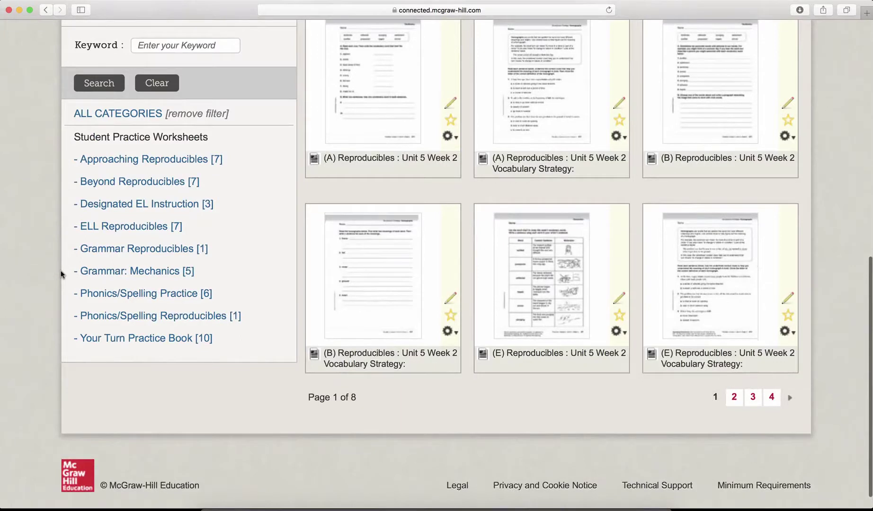
scroll(61, 274, "up", 2)
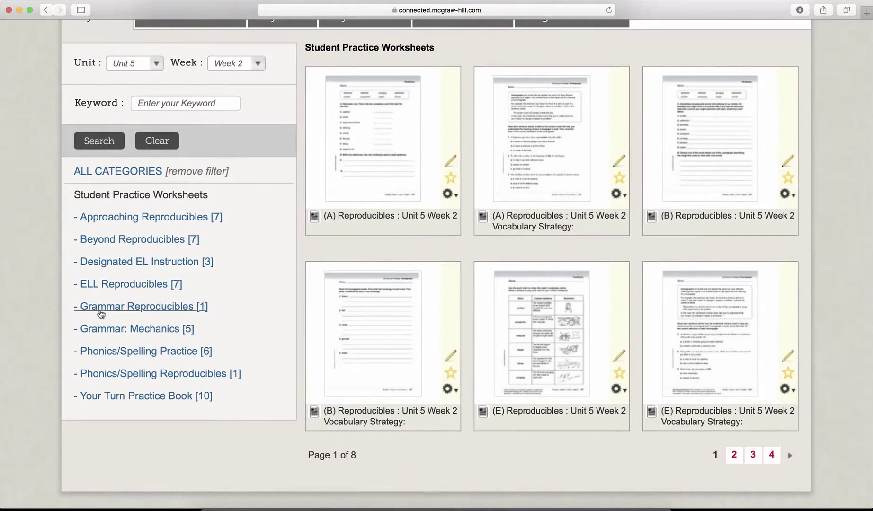
- Narrow the worksheets to Grammar Reproducibles and go to the next page
left_click(172, 308)
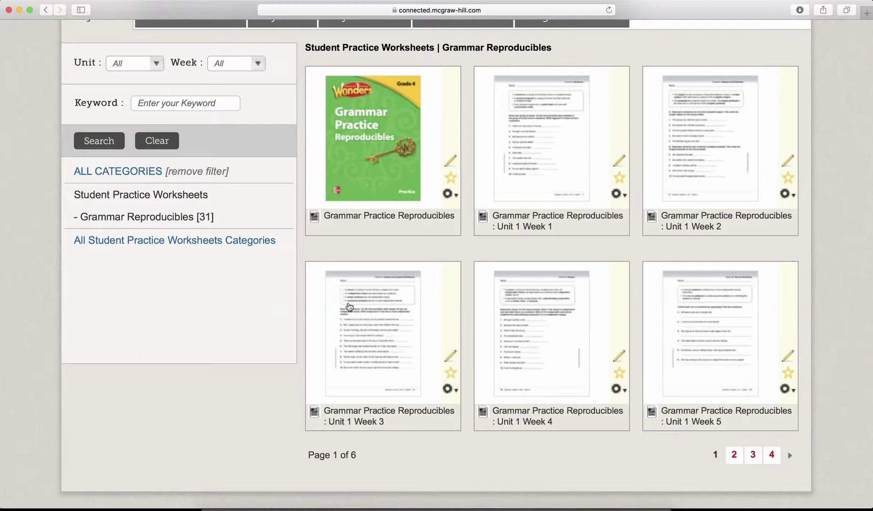
left_click(734, 457)
scroll(350, 322, "up", 6)
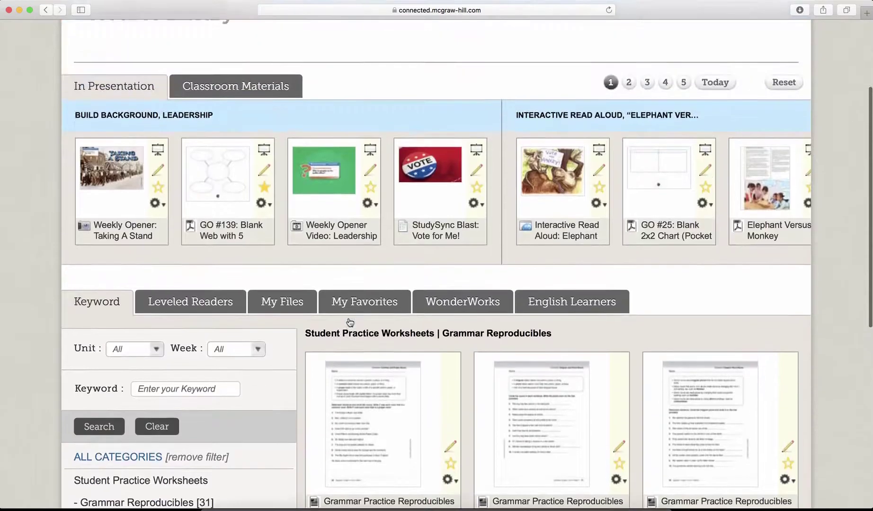
scroll(351, 322, "down", 8)
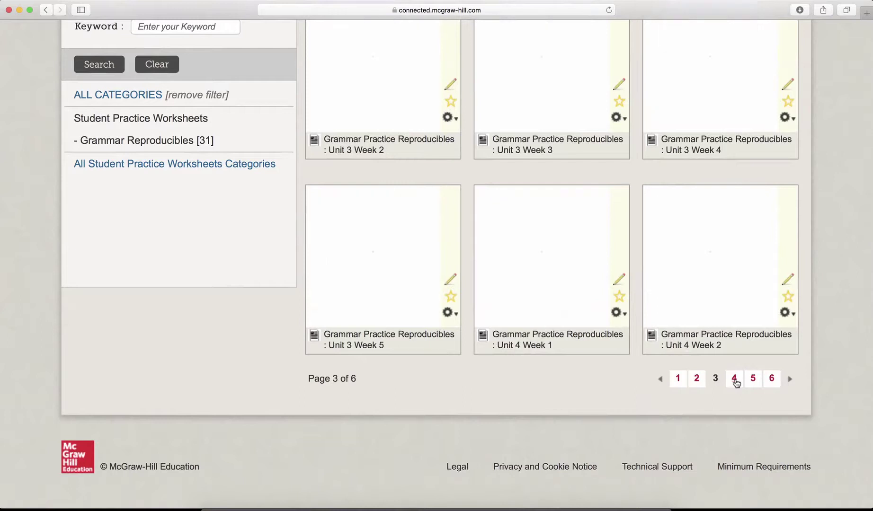
scroll(204, 54, "up", 3)
scroll(204, 57, "down", 2)
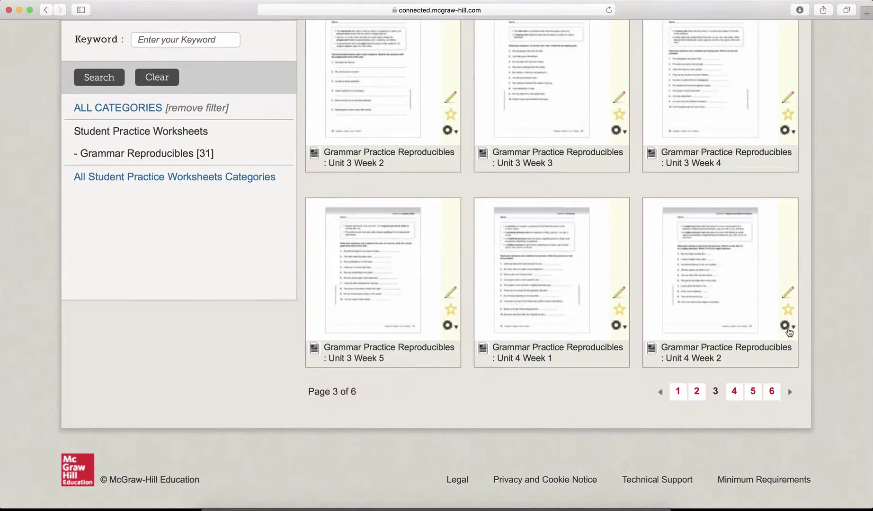
- Choose 'Assign this Resource' for the Grammar Practice Reproducibles Unit 4 Week 2 worksheet
scroll(785, 331, "down", 1)
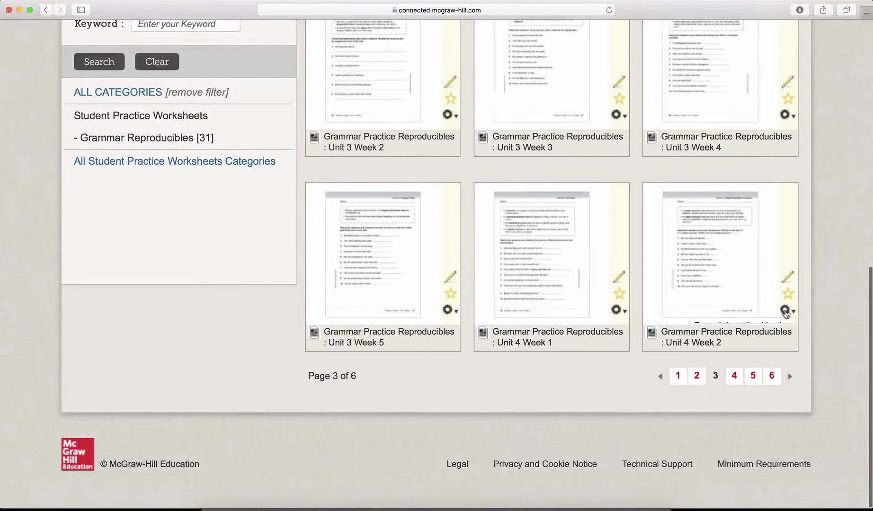
left_click(785, 312)
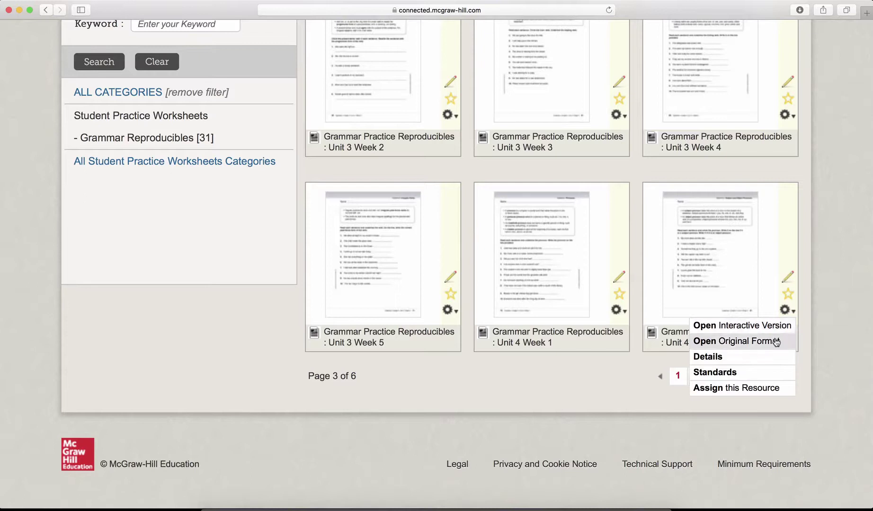
left_click(773, 392)
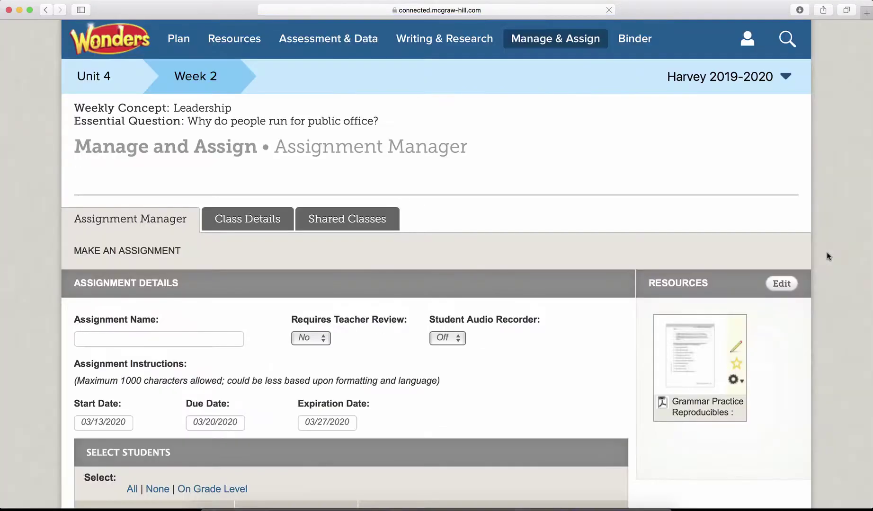
- Scroll through the Assignment Details form and Select Students list for the Grammar worksheet
scroll(827, 253, "down", 4)
scroll(827, 255, "up", 5)
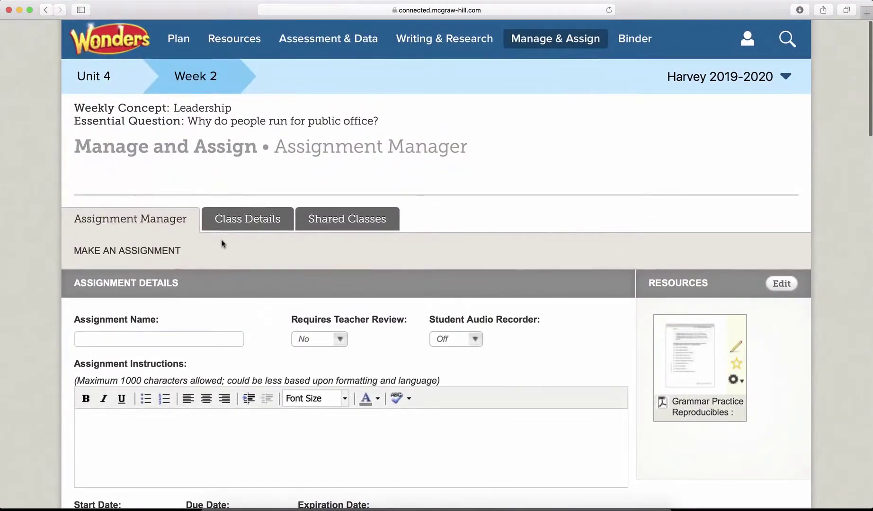
scroll(220, 242, "down", 12)
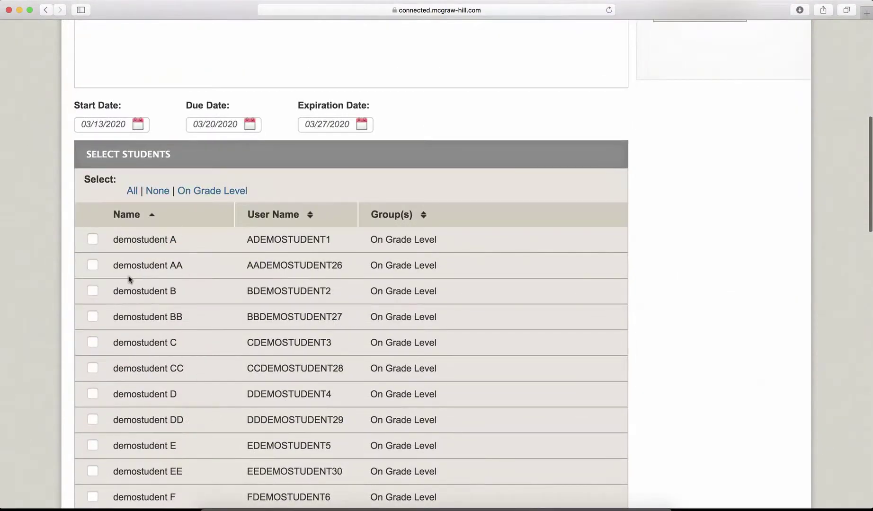
scroll(157, 292, "up", 9)
scroll(159, 298, "up", 3)
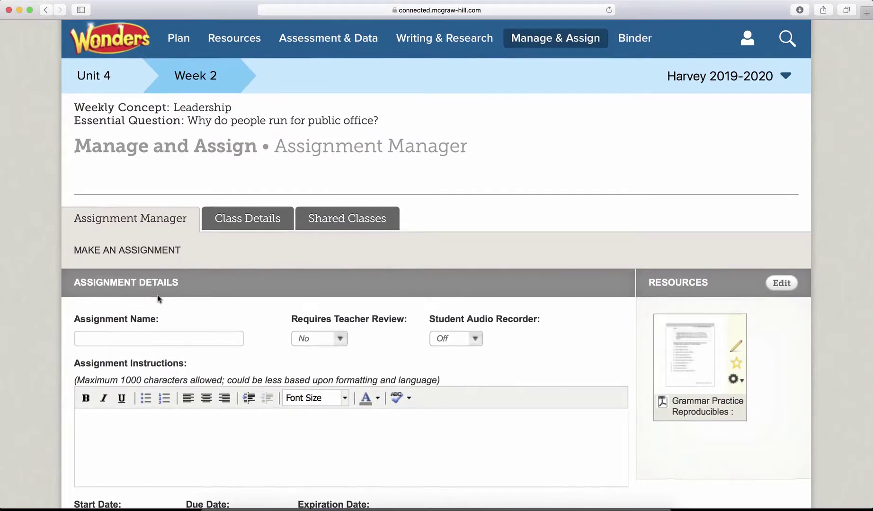
scroll(157, 294, "down", 1)
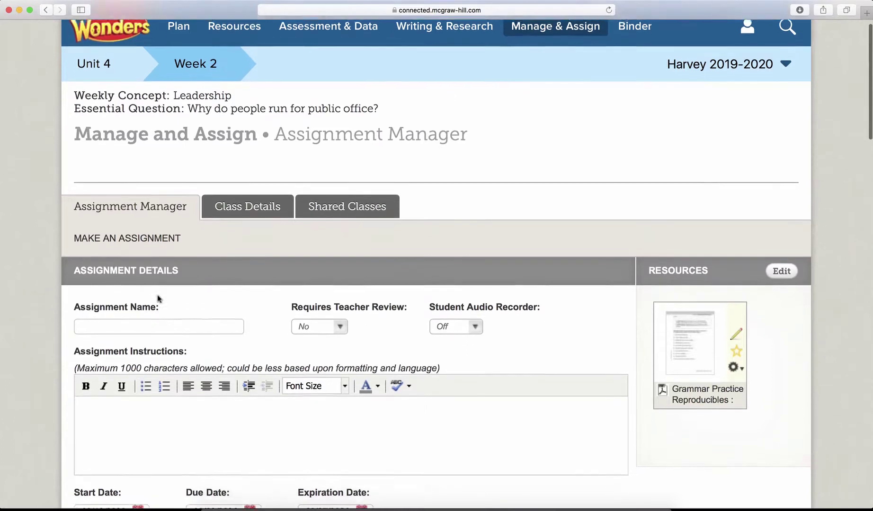
scroll(158, 292, "down", 1)
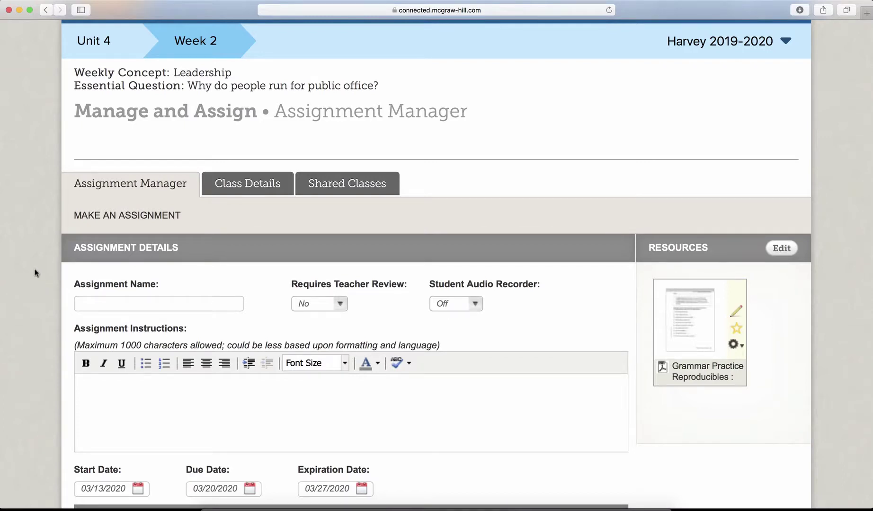
scroll(34, 273, "down", 2)
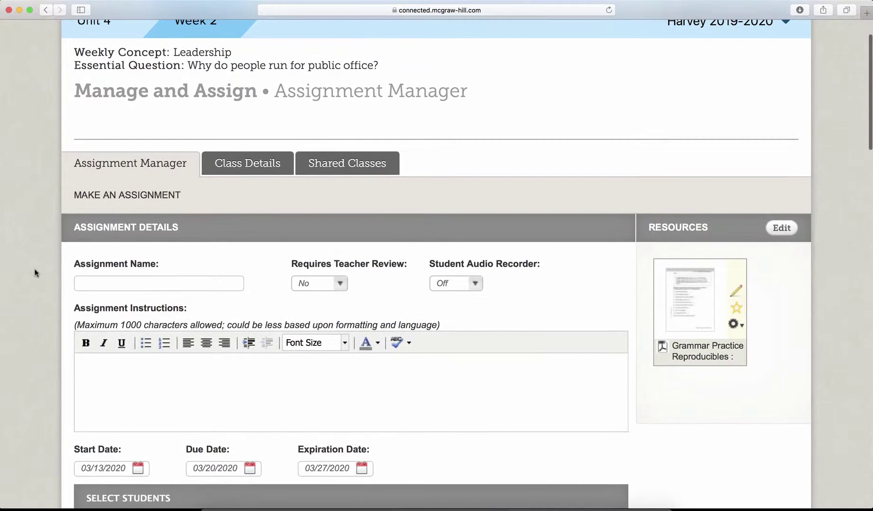
scroll(35, 273, "down", 2)
scroll(34, 274, "down", 3)
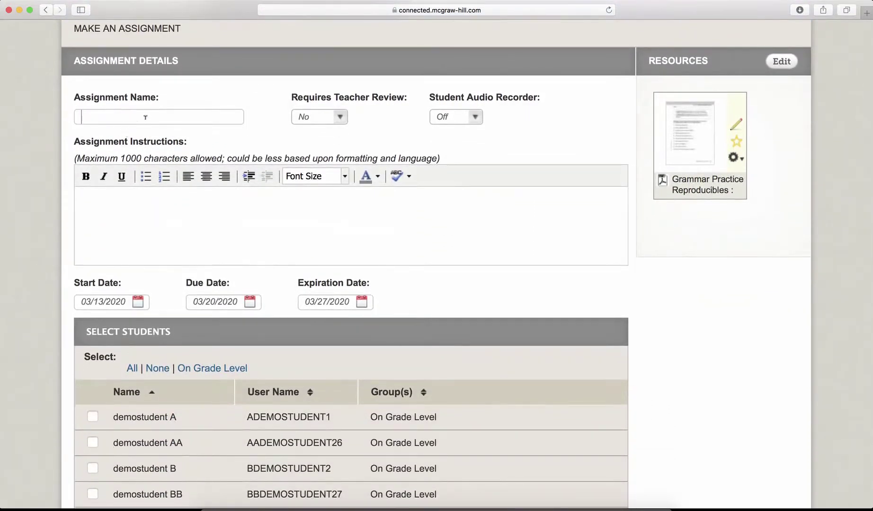
- Name the assignment 'Grammar' with instructions 'Please review and complete these pages'
type("Grammar")
left_click(152, 195)
type("Please review and comp")
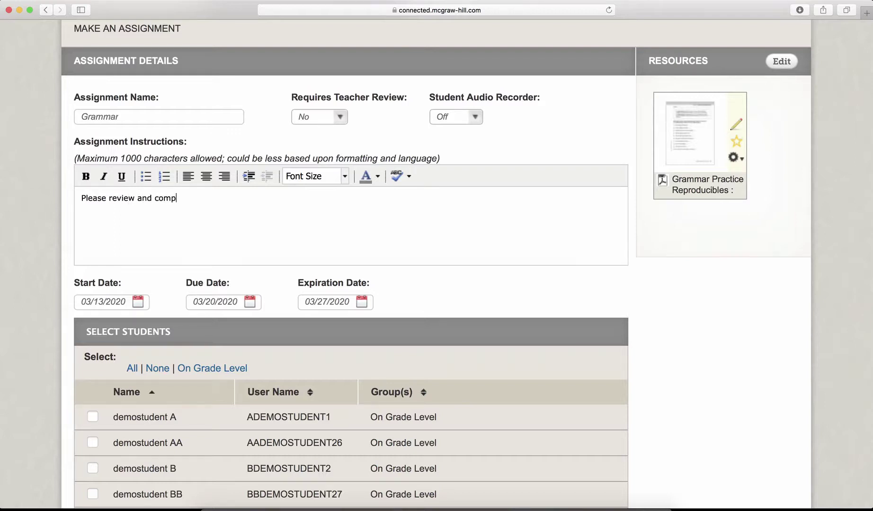
type("lete these pages")
- Set Requires Teacher Review to Yes and leave Student Audio Recorder Off
left_click(340, 119)
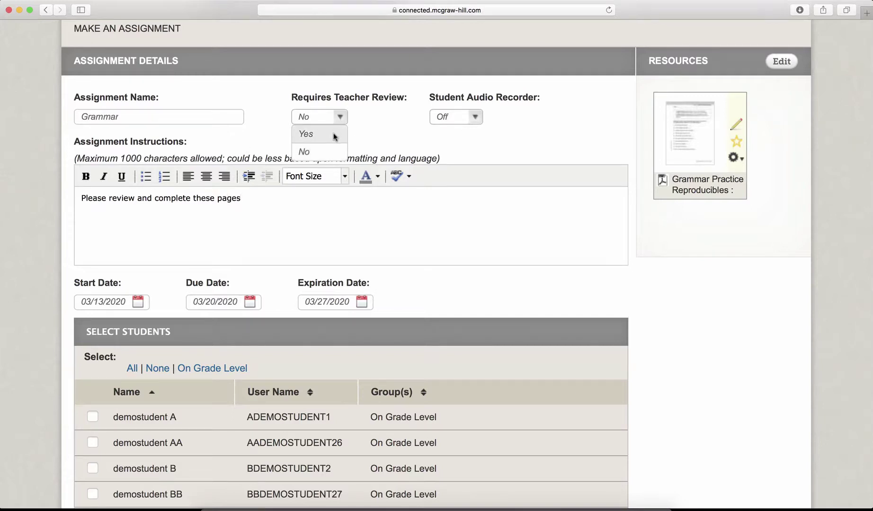
left_click(333, 137)
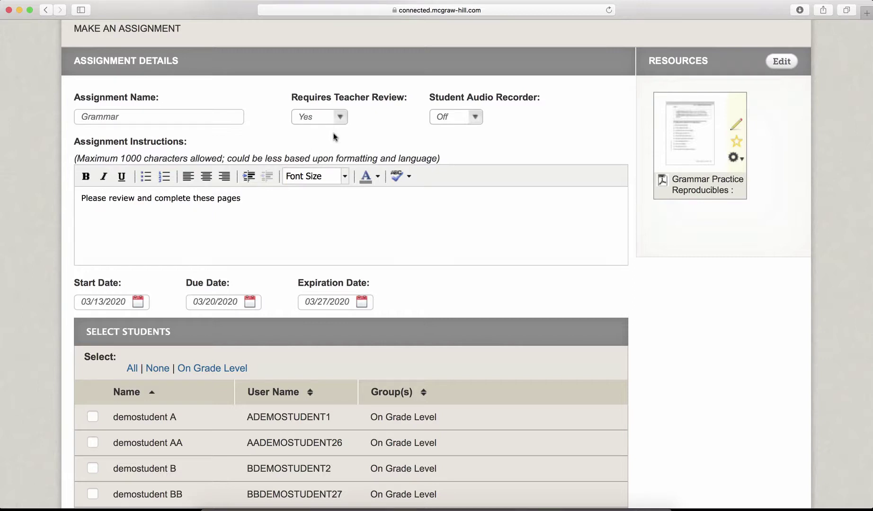
left_click(475, 122)
left_click(505, 157)
- Tick the first three students, then select All students in the class list
scroll(477, 155, "down", 2)
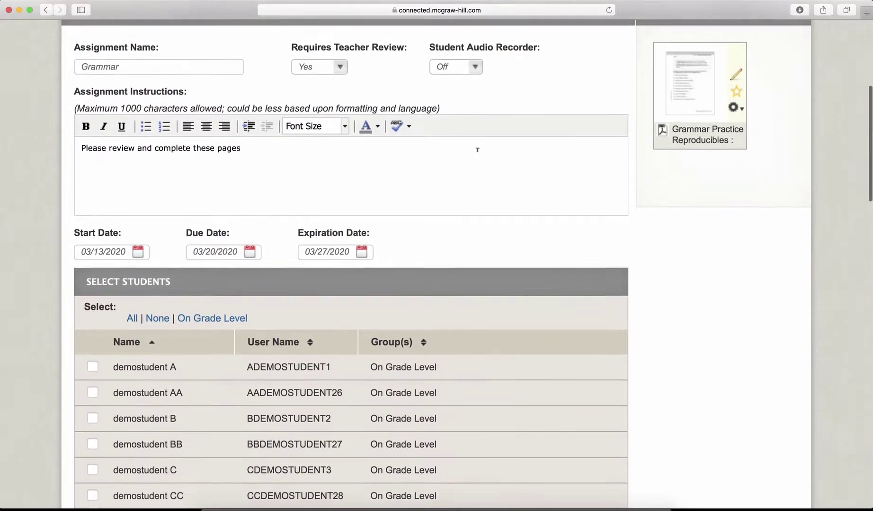
scroll(477, 150, "down", 1)
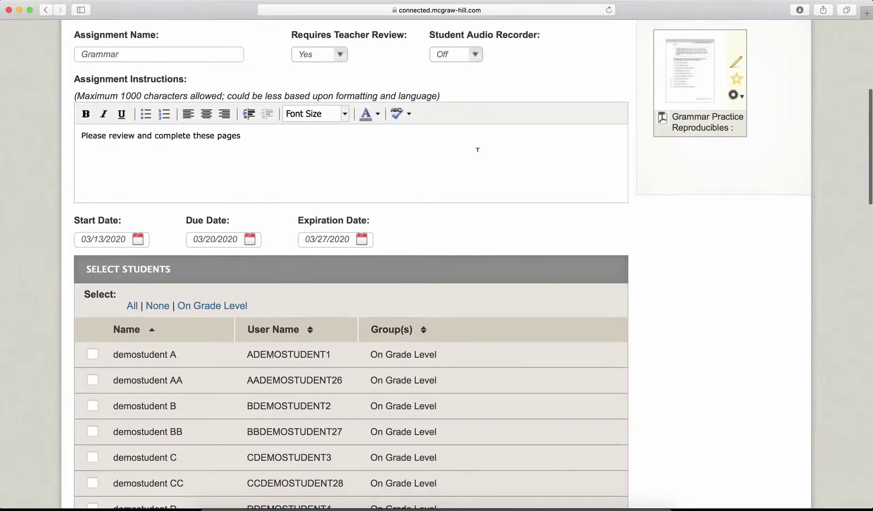
scroll(477, 150, "down", 4)
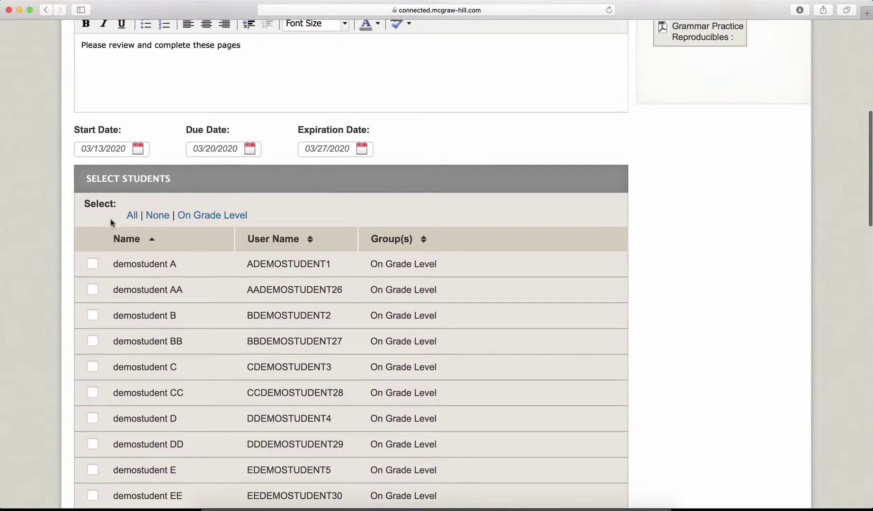
left_click(92, 266)
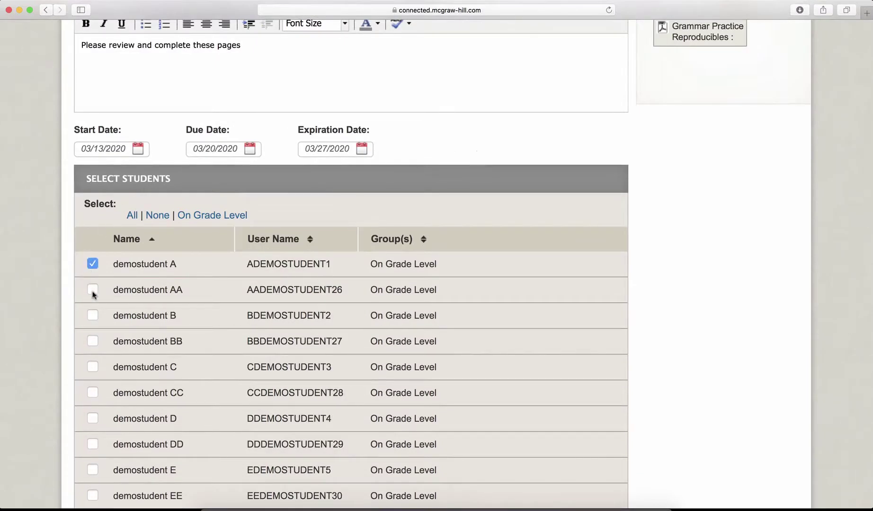
left_click(92, 290)
left_click(93, 316)
left_click(131, 216)
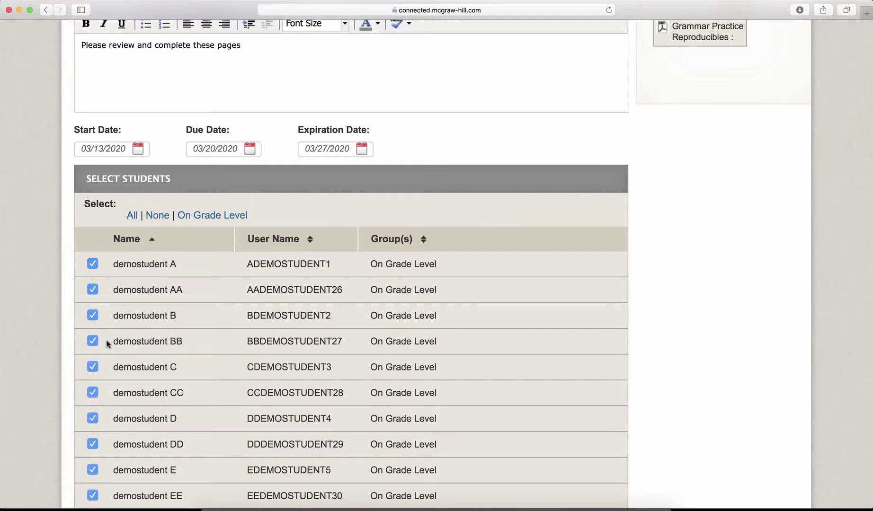
scroll(115, 348, "down", 15)
scroll(114, 349, "up", 15)
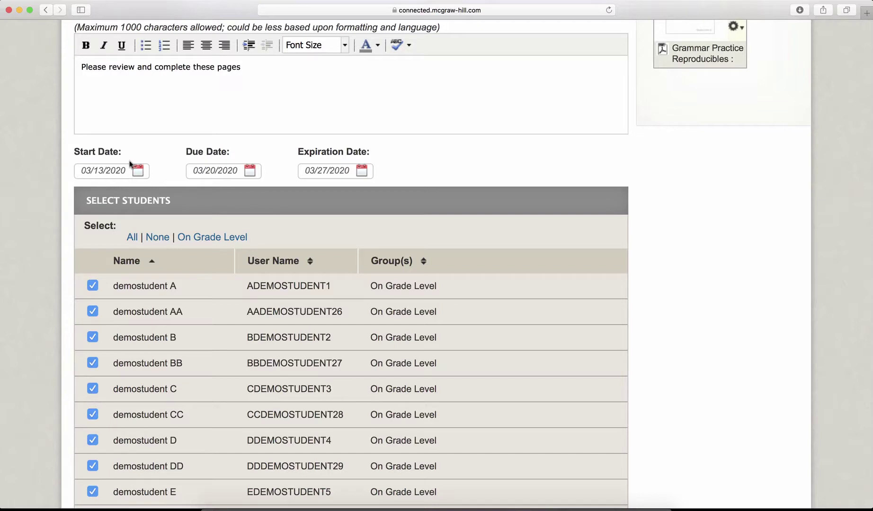
scroll(218, 225, "down", 20)
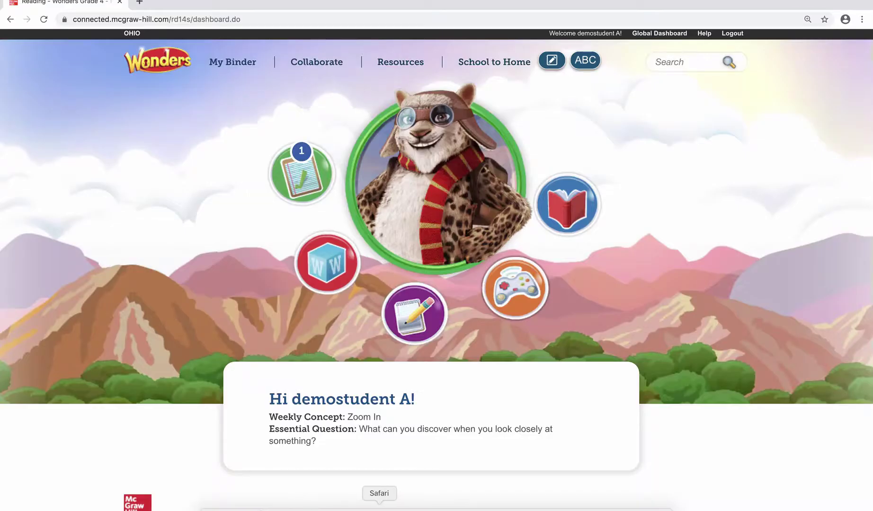
- Switch to the student's Chrome window and open their To Do assignments
left_click(379, 509)
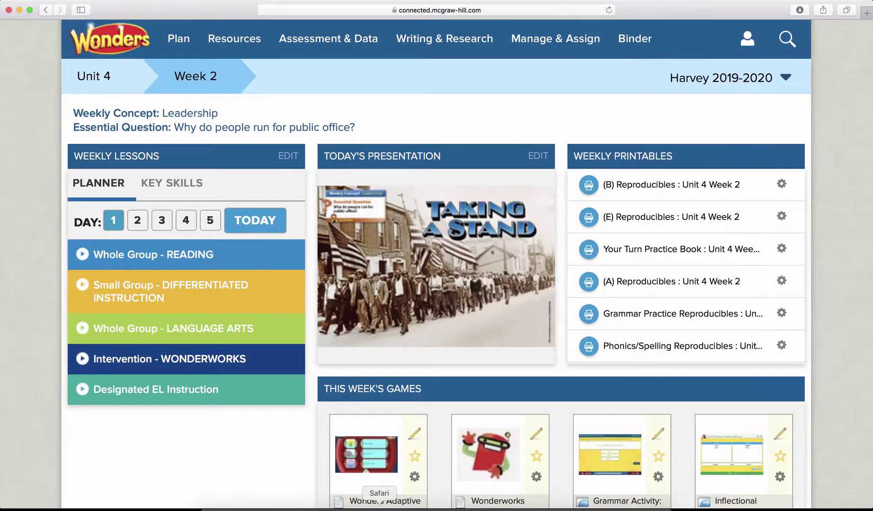
right_click(364, 507)
key("Escape")
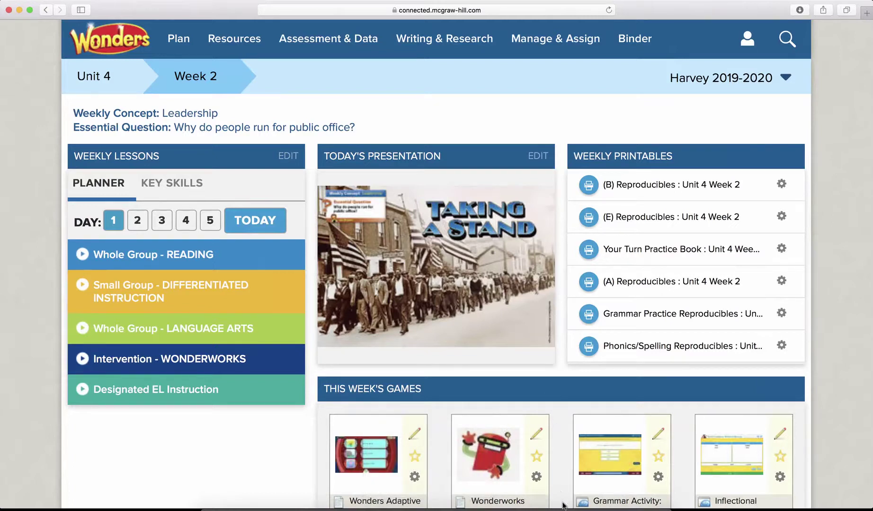
left_click(563, 507)
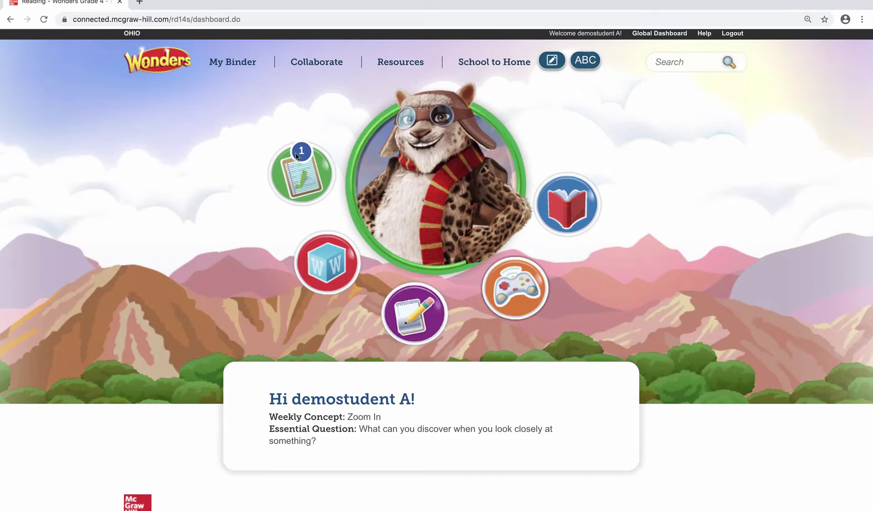
left_click(300, 190)
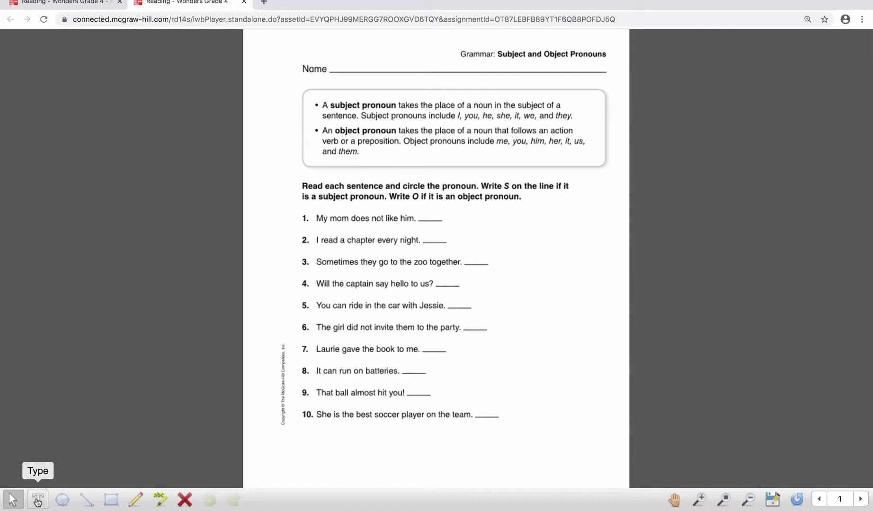
- Circle the pronoun 'him.' in sentence 1 and write 'o' on its answer line
left_click(62, 500)
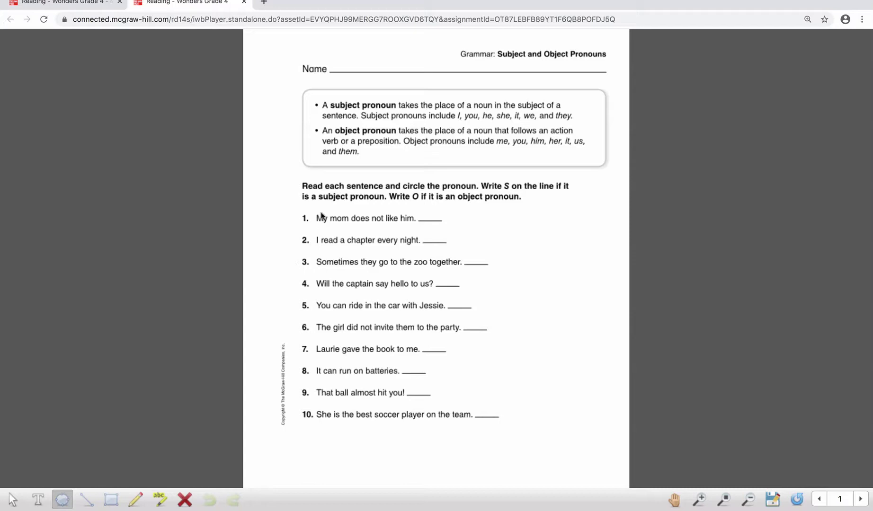
left_click_drag(392, 206, 421, 228)
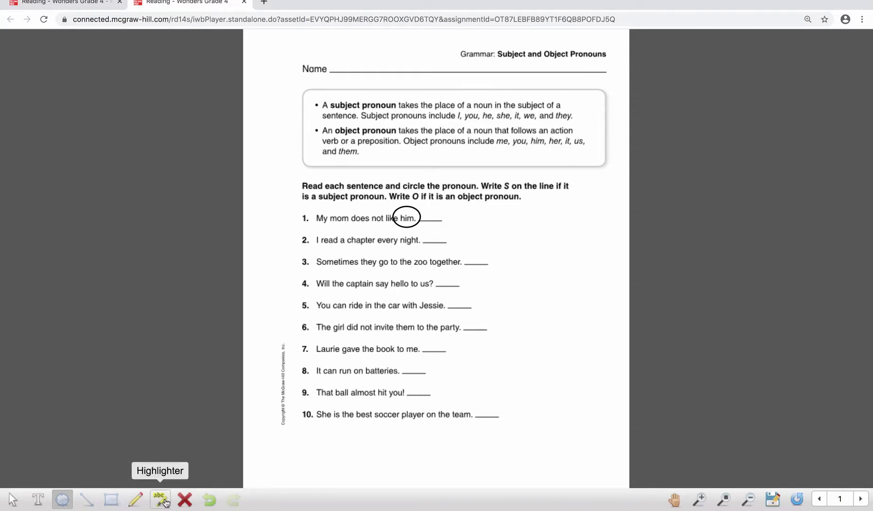
left_click(37, 501)
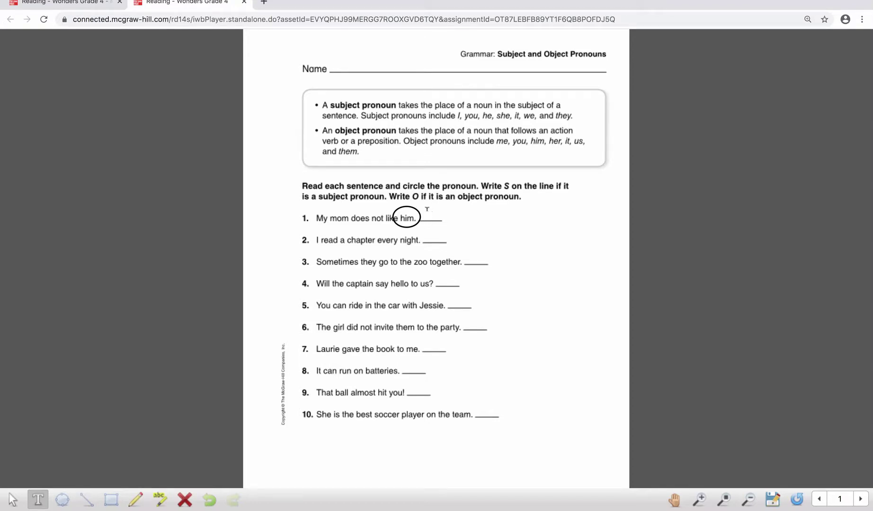
type("o")
- Page through worksheet pages 2–5, return to page 1, and save the worksheet answers
left_click(861, 500)
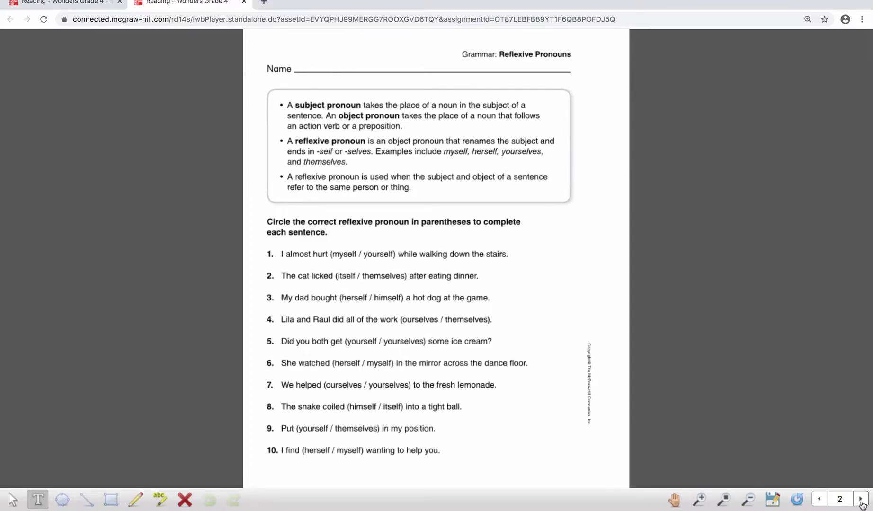
left_click(860, 500)
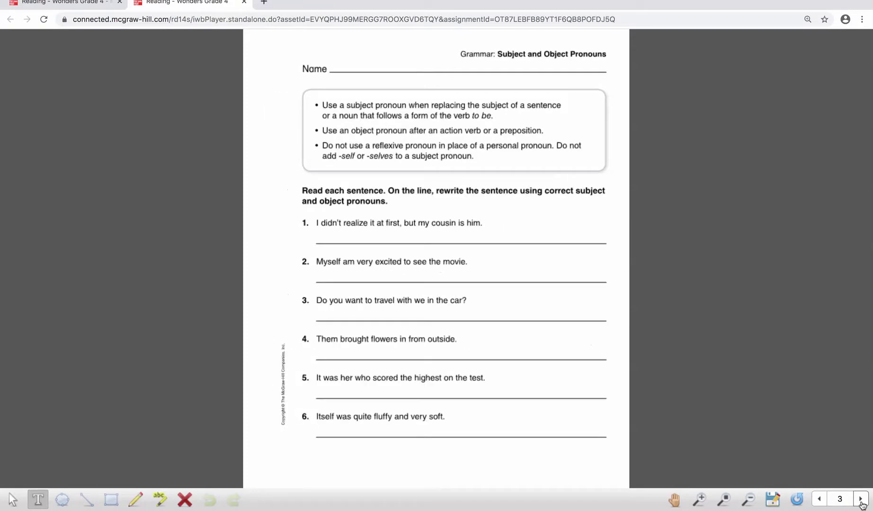
left_click(861, 500)
left_click(861, 500)
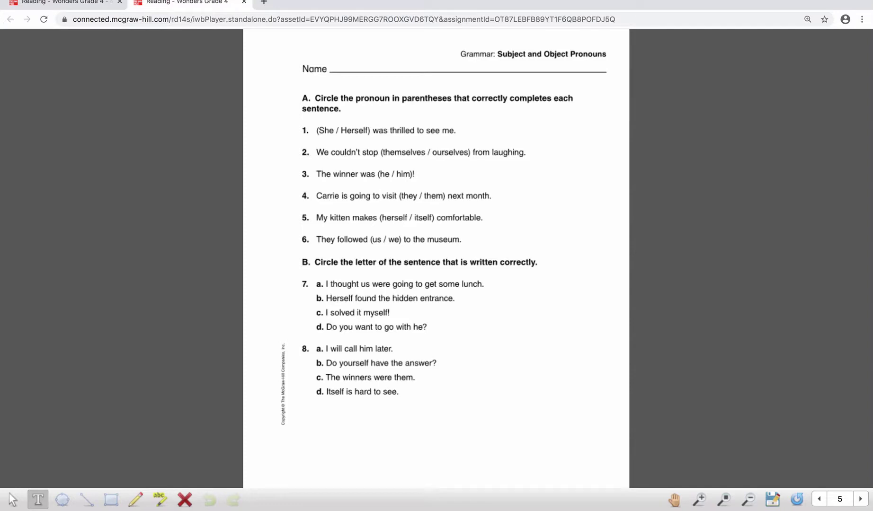
left_click(748, 500)
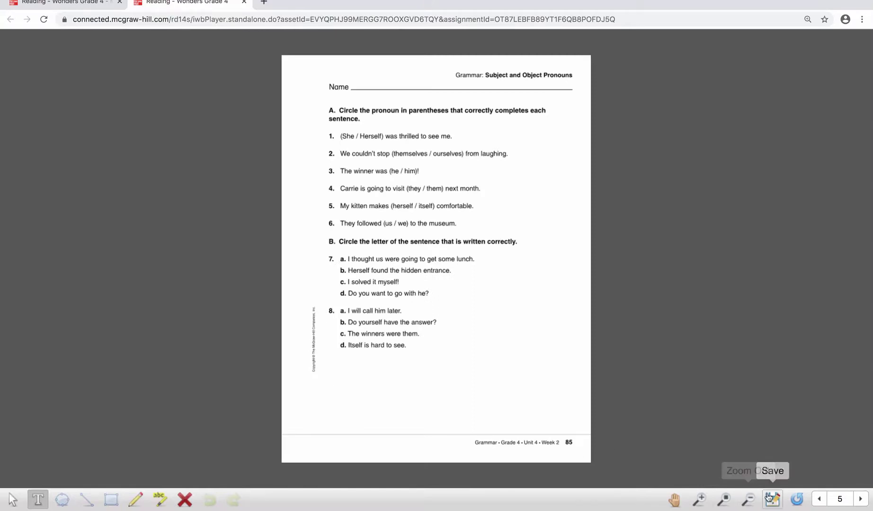
left_click(820, 500)
left_click(820, 500)
left_click(820, 500)
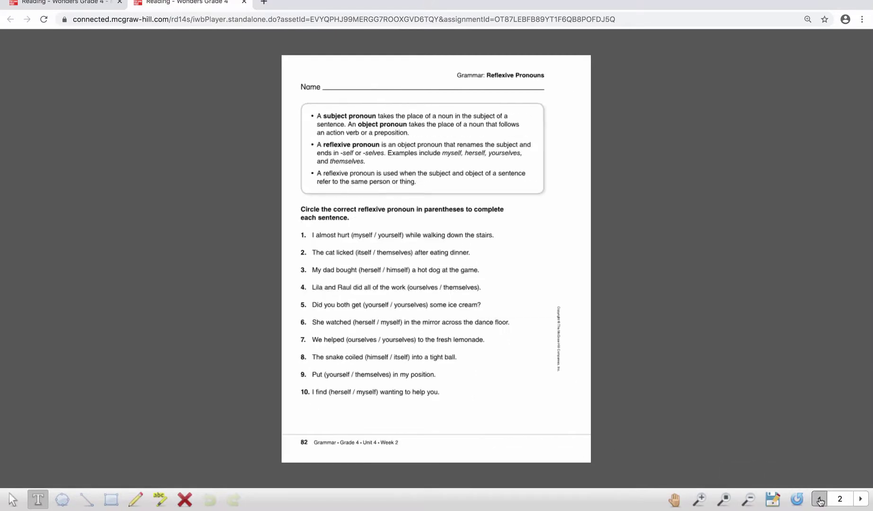
left_click(819, 499)
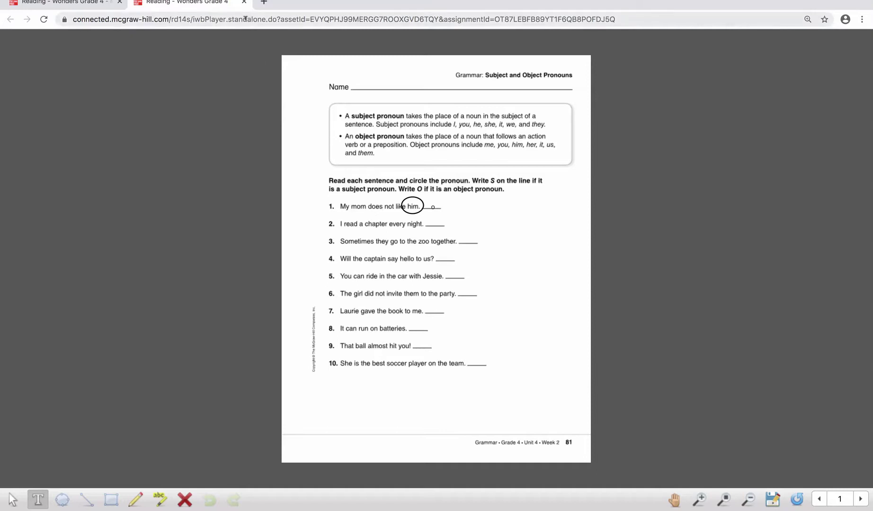
left_click(769, 503)
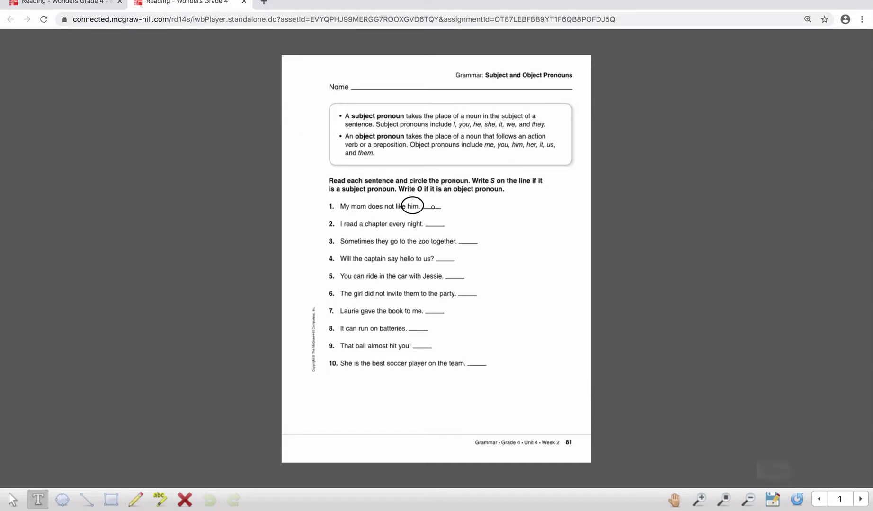
left_click(769, 503)
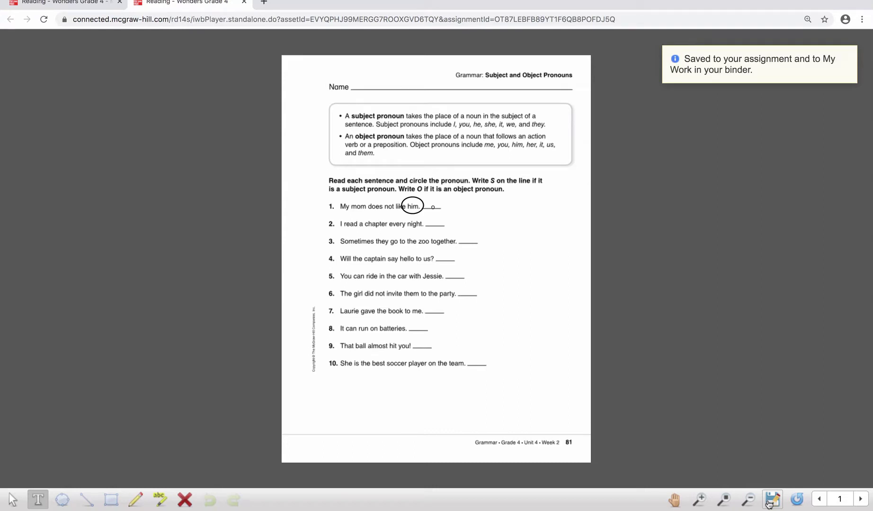
- Close the worksheet and hand in the Grammar assignment from My Binder to the teacher
left_click(244, 2)
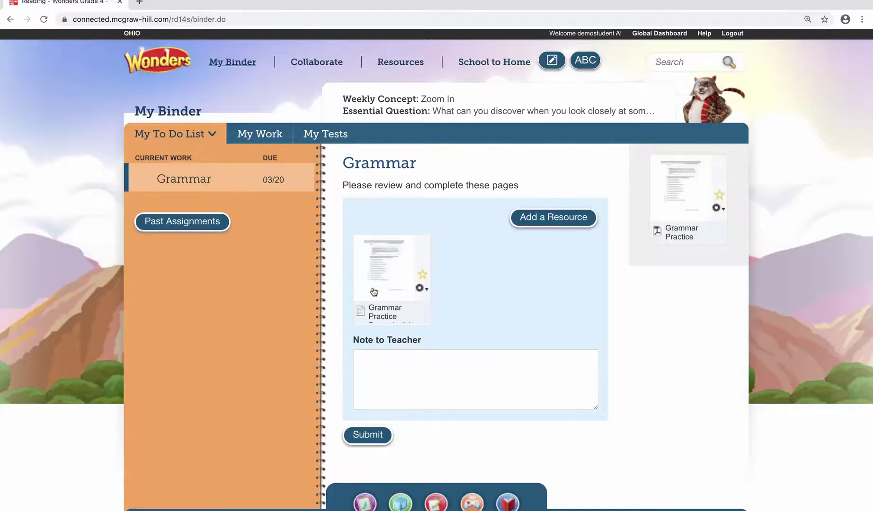
left_click(367, 366)
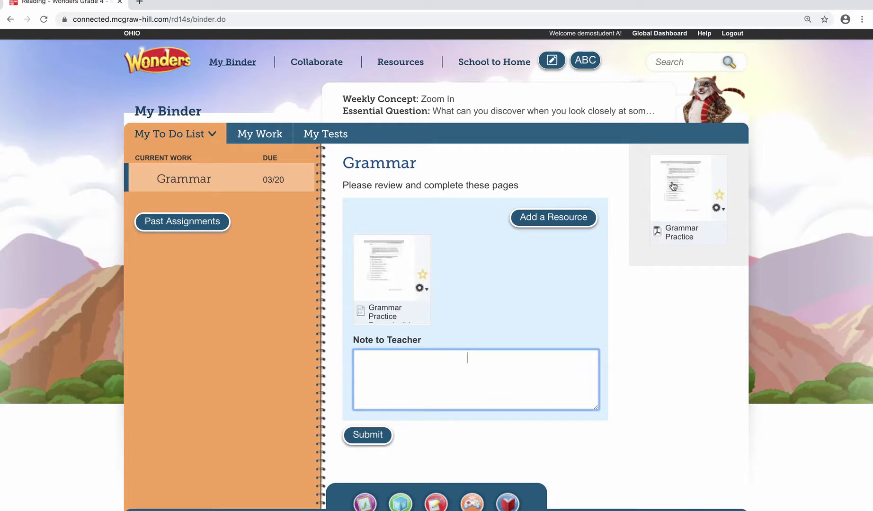
left_click(718, 209)
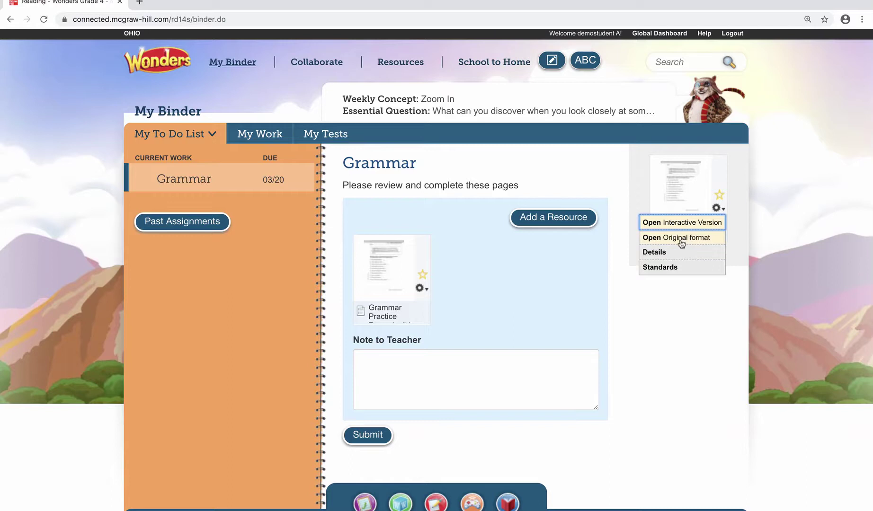
left_click(663, 318)
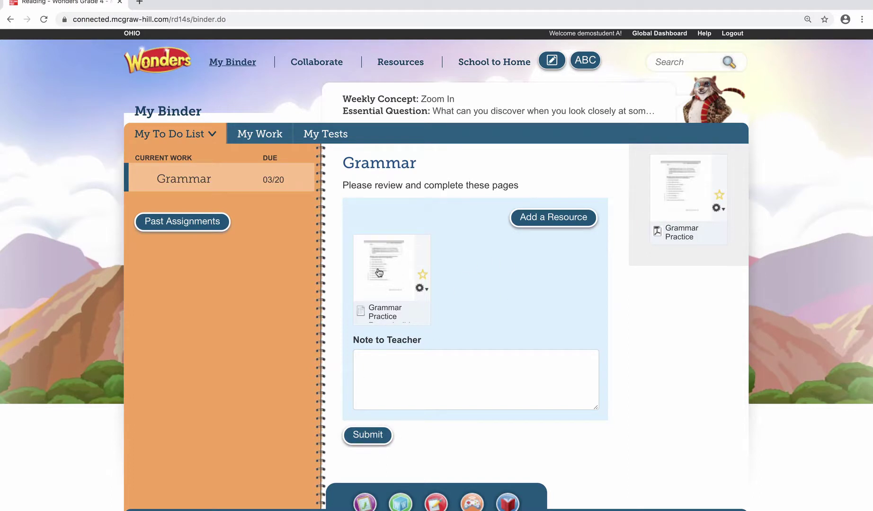
left_click(369, 436)
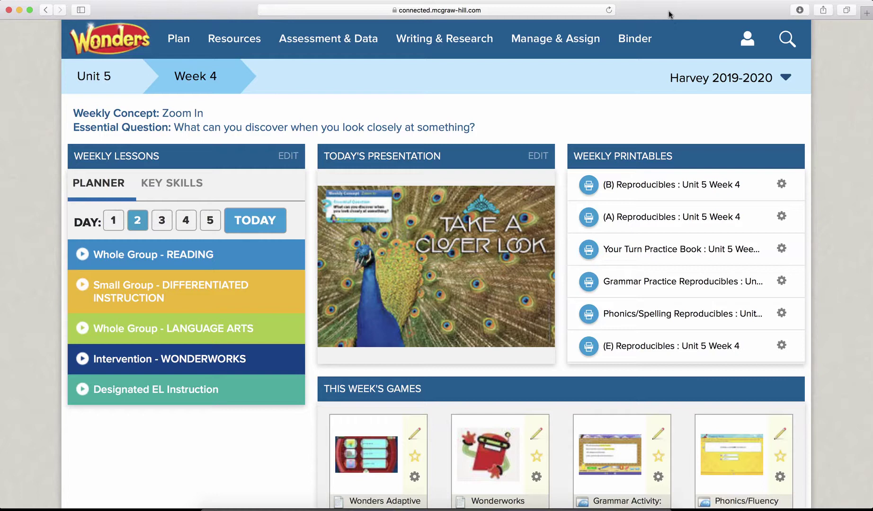
- In Assignment Manager, expand the Grammar assignment to show its 1 of 50 submissions
left_click(579, 36)
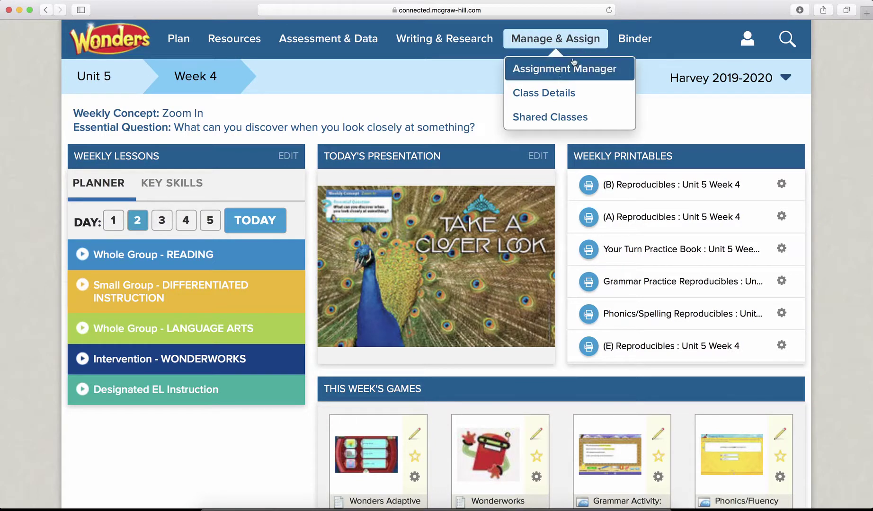
left_click(561, 75)
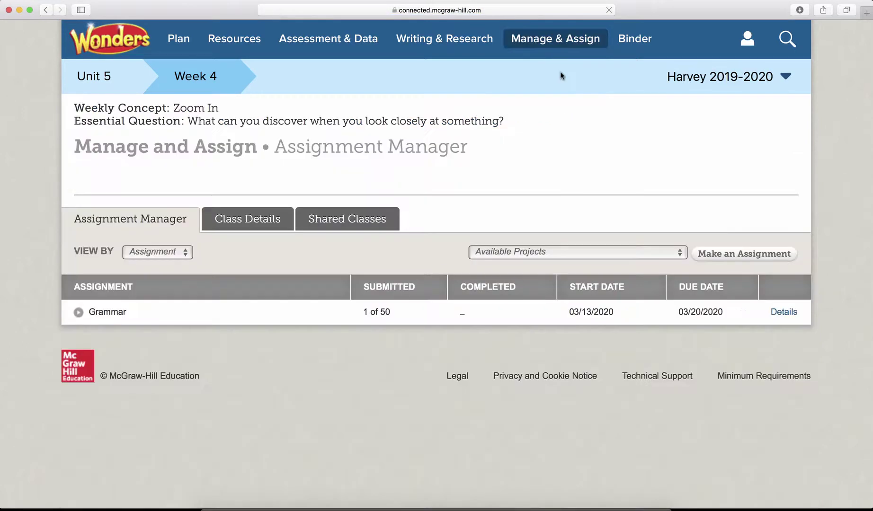
left_click(79, 313)
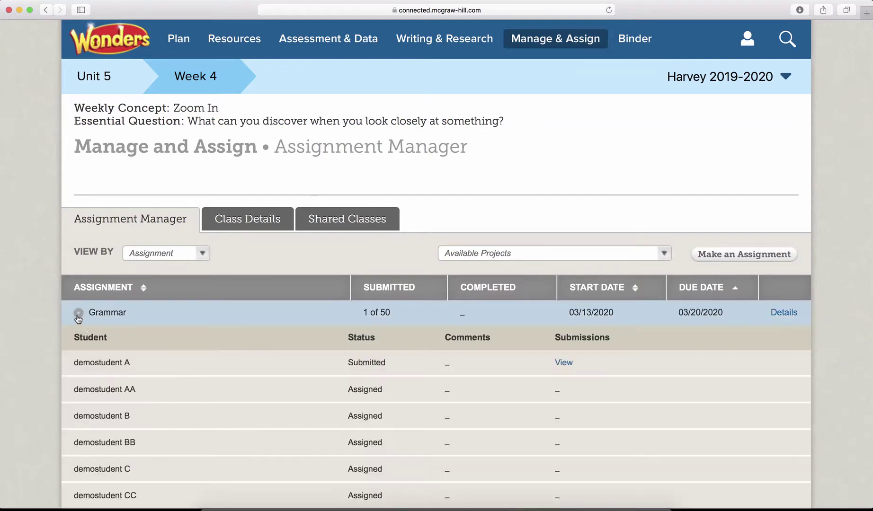
scroll(147, 366, "down", 3)
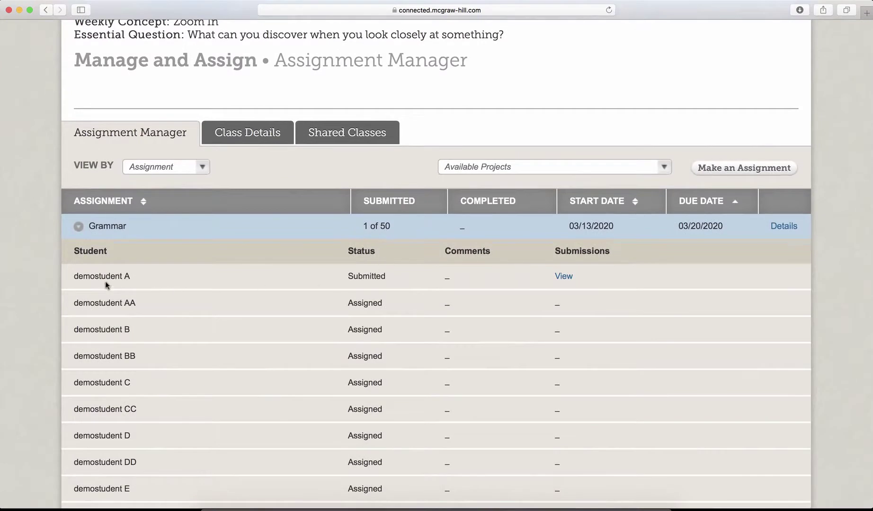
- View the submitted student's Grammar details and launch their Grammar Practice Reproducibles worksheet
left_click(566, 278)
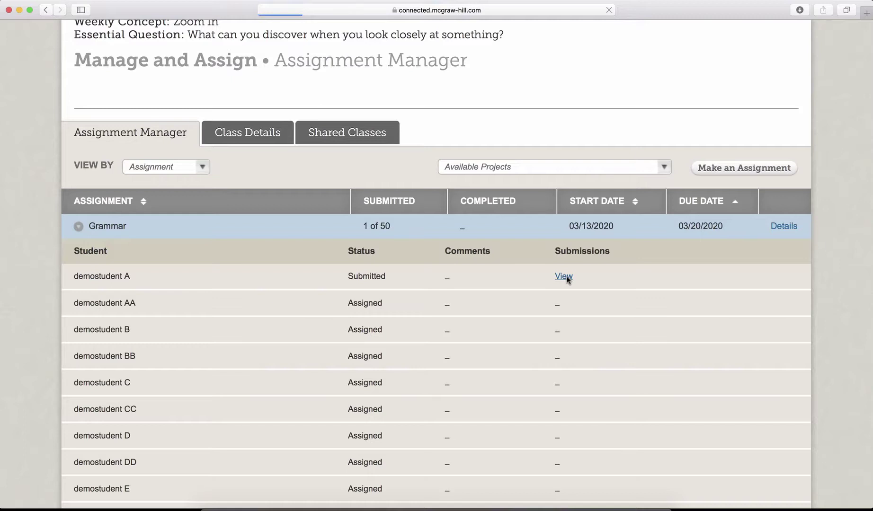
scroll(396, 321, "down", 3)
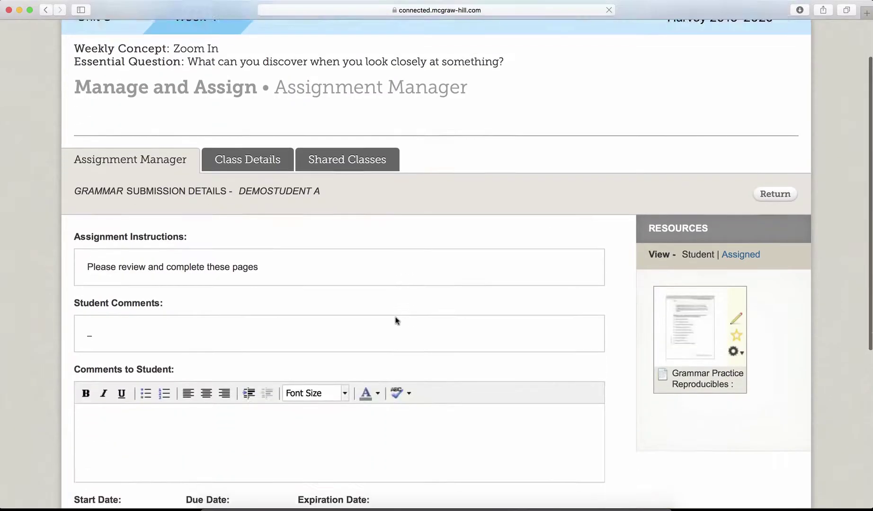
scroll(397, 321, "down", 4)
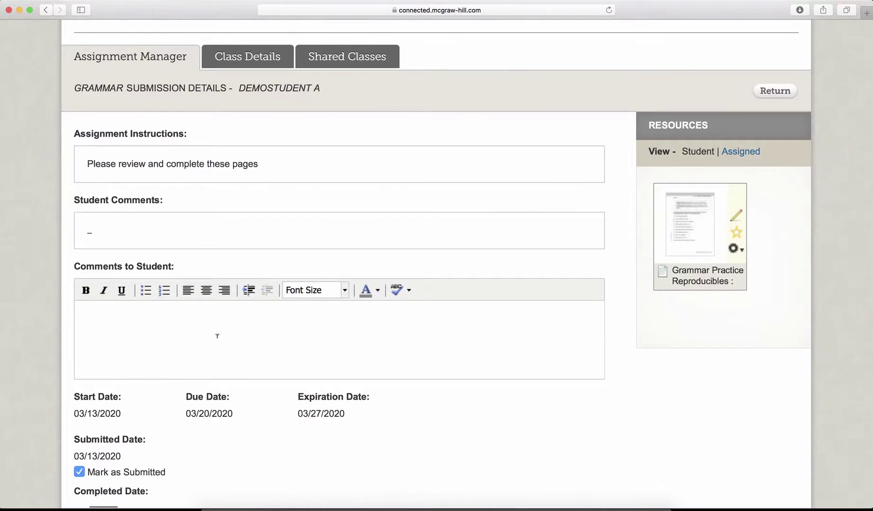
scroll(217, 336, "down", 5)
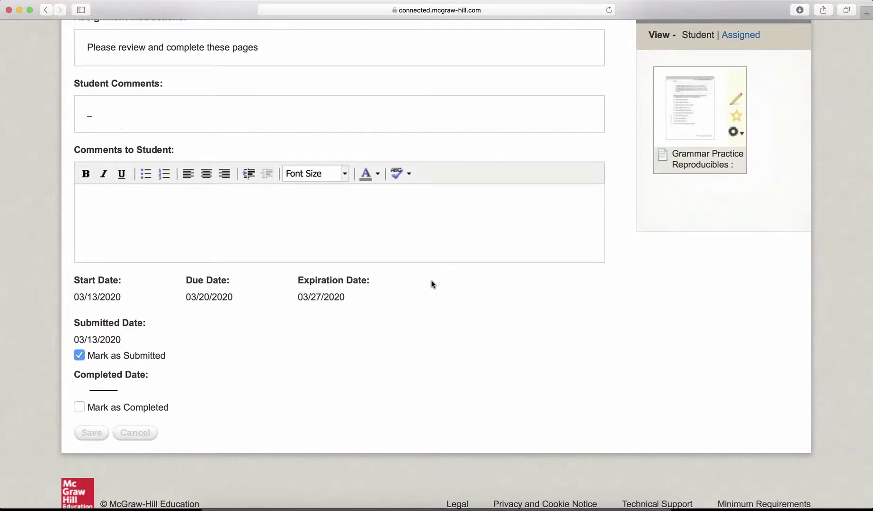
scroll(473, 281, "up", 2)
scroll(558, 300, "up", 2)
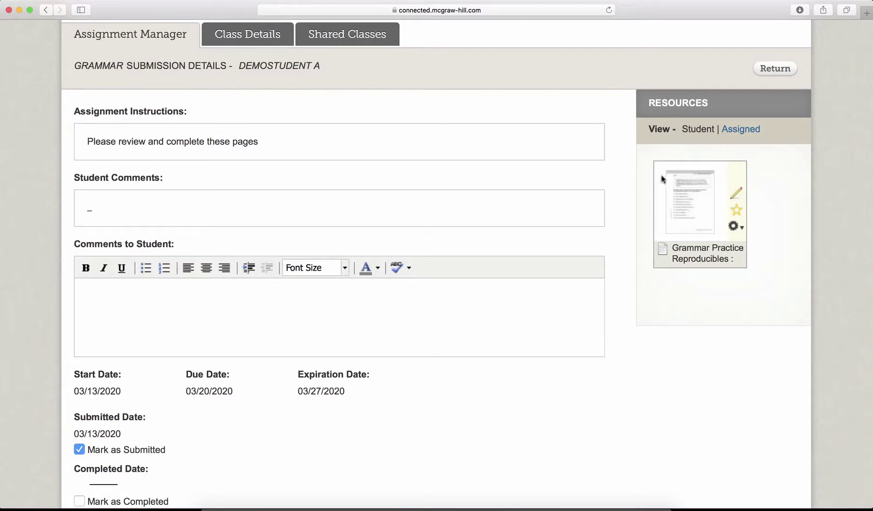
left_click(690, 194)
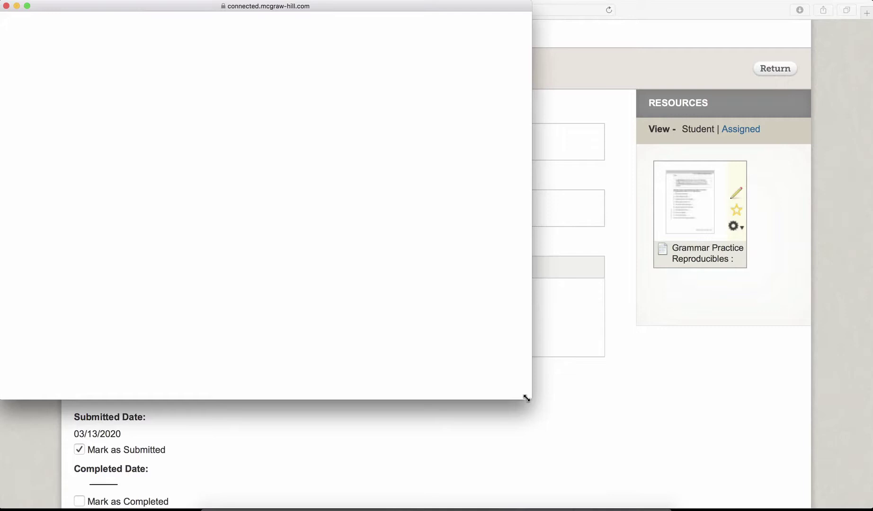
- Add the note 'Hey great job~!' beside question 2 and save the worksheet to the binder
left_click_drag(526, 399, 682, 510)
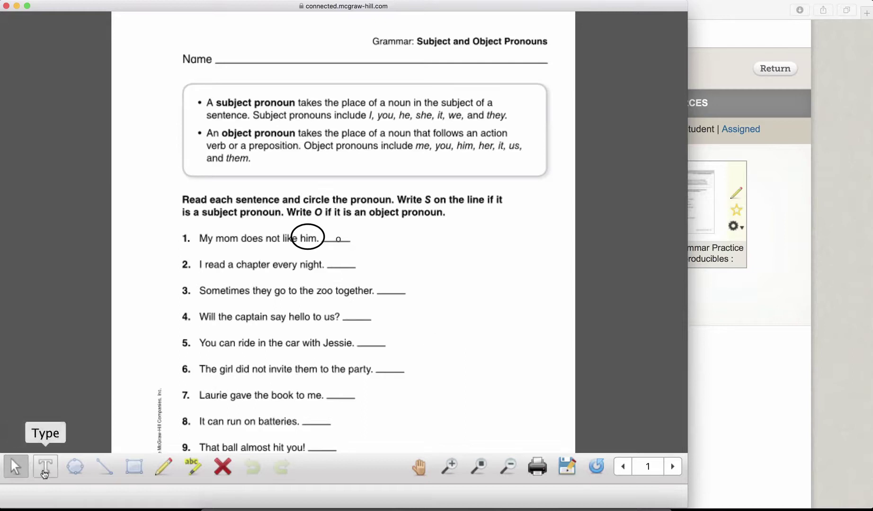
left_click(45, 473)
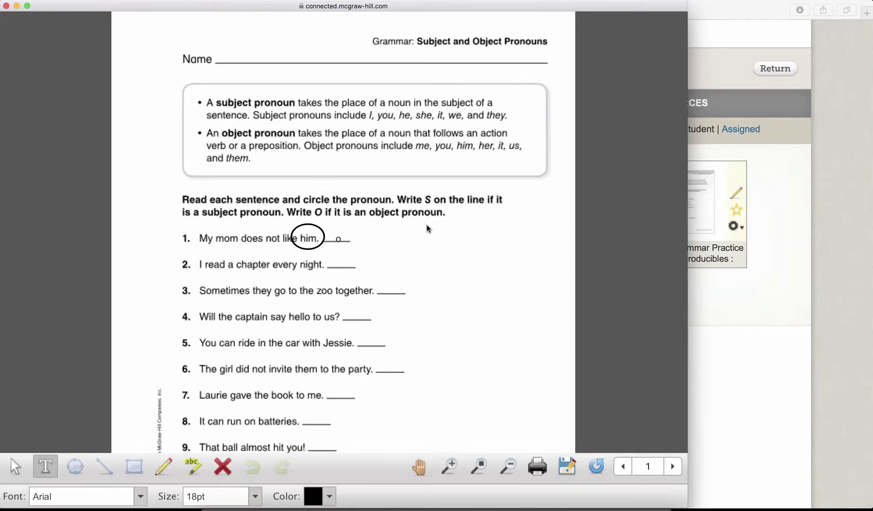
left_click(471, 265)
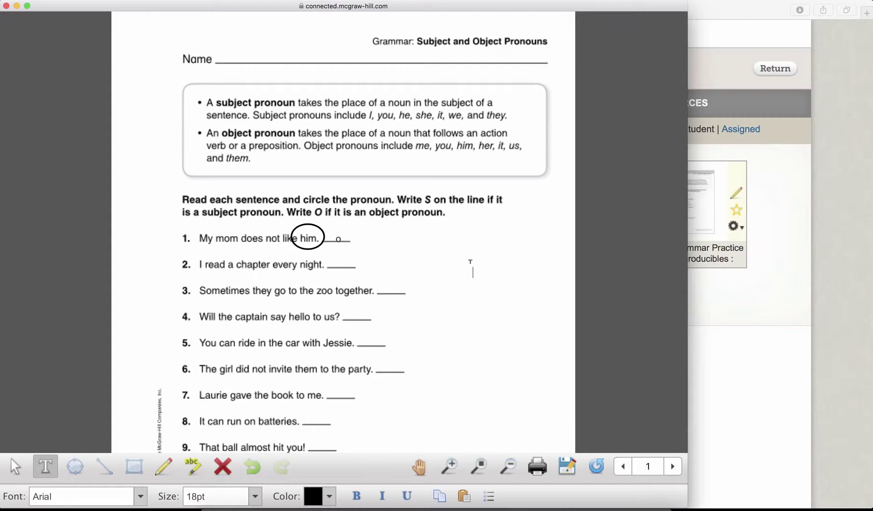
type("Hey gra")
key("BackSpace")
type("eat ")
type("job~!")
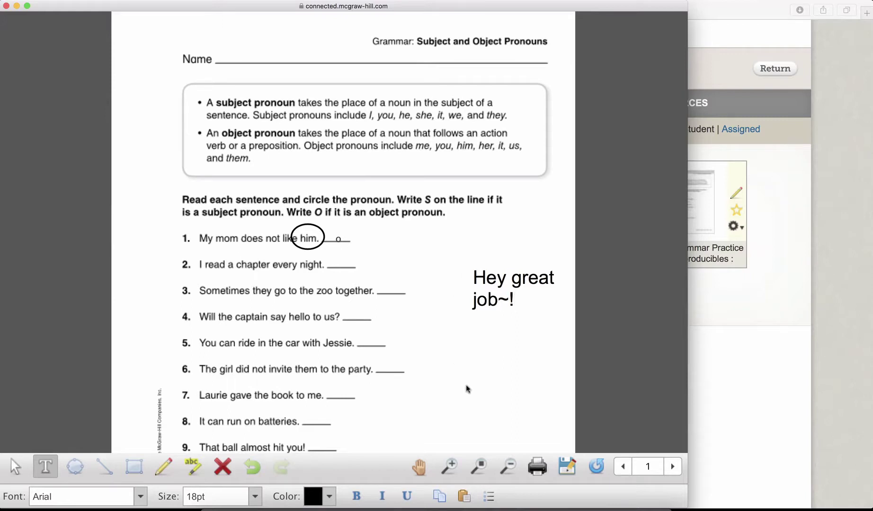
left_click(570, 469)
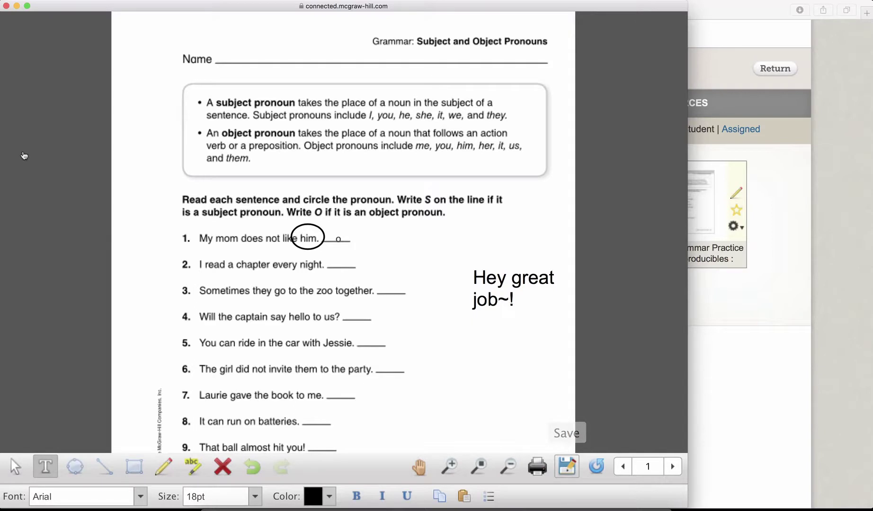
- Close the worksheet, tick Mark as Completed on the student's submission, and save
left_click(6, 6)
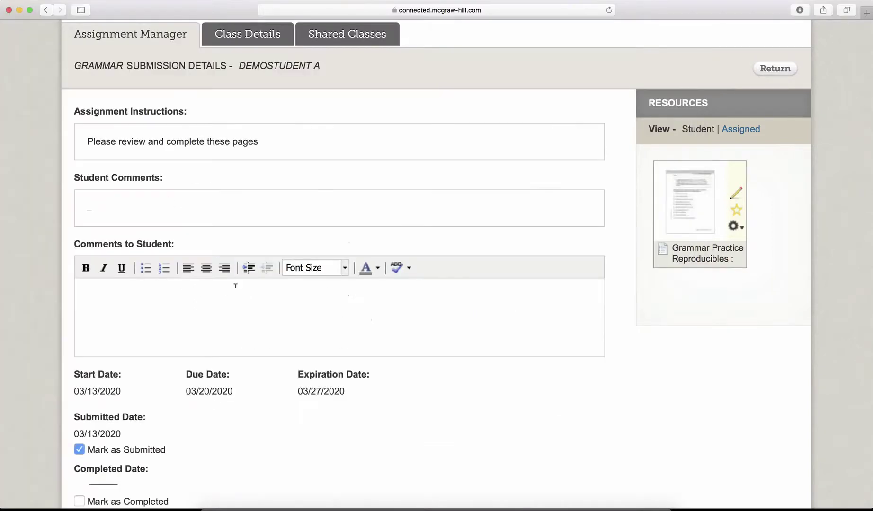
scroll(217, 365, "down", 3)
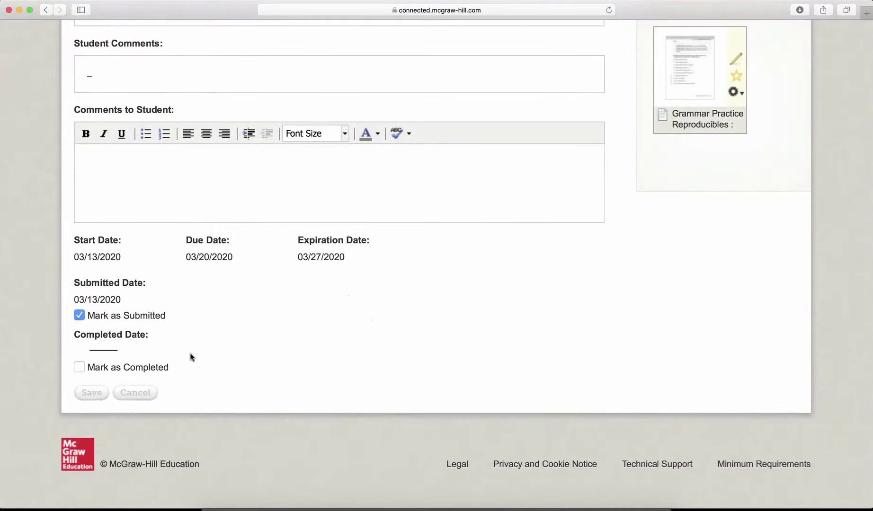
left_click(79, 367)
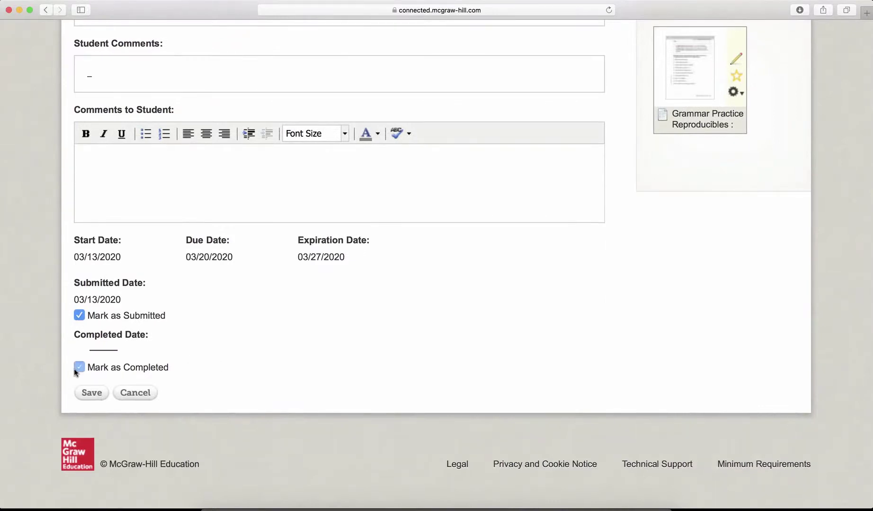
left_click(88, 397)
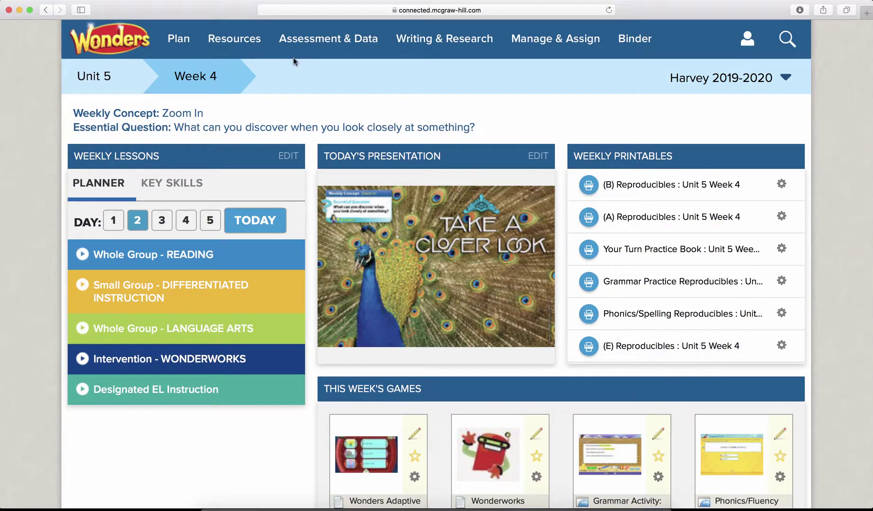
left_click(236, 41)
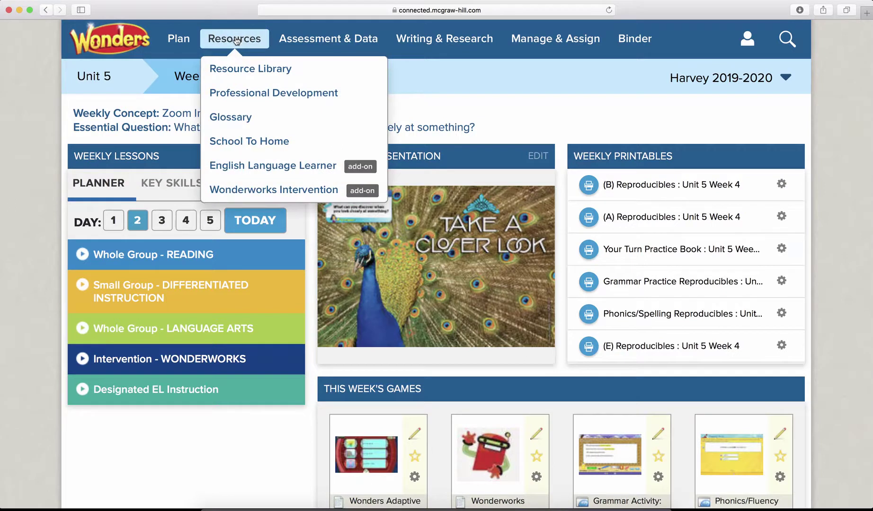
mouse_move(235, 39)
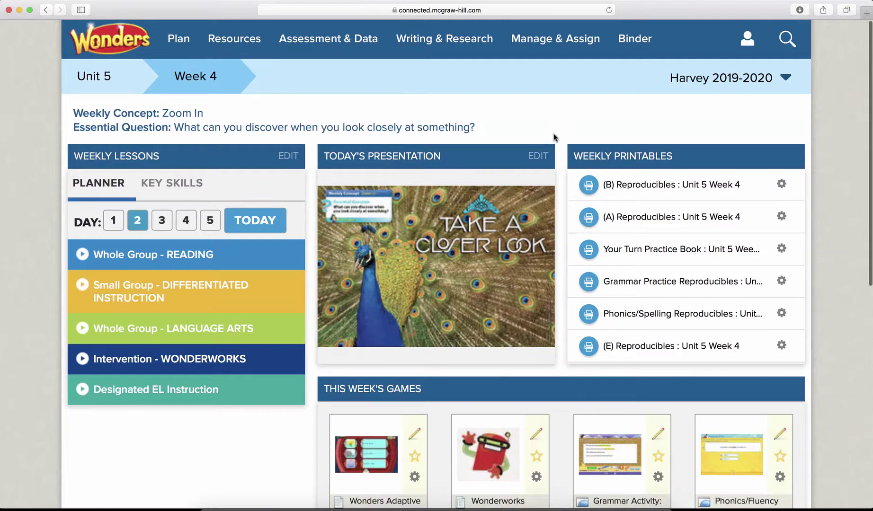
scroll(554, 134, "down", 1)
scroll(554, 137, "down", 4)
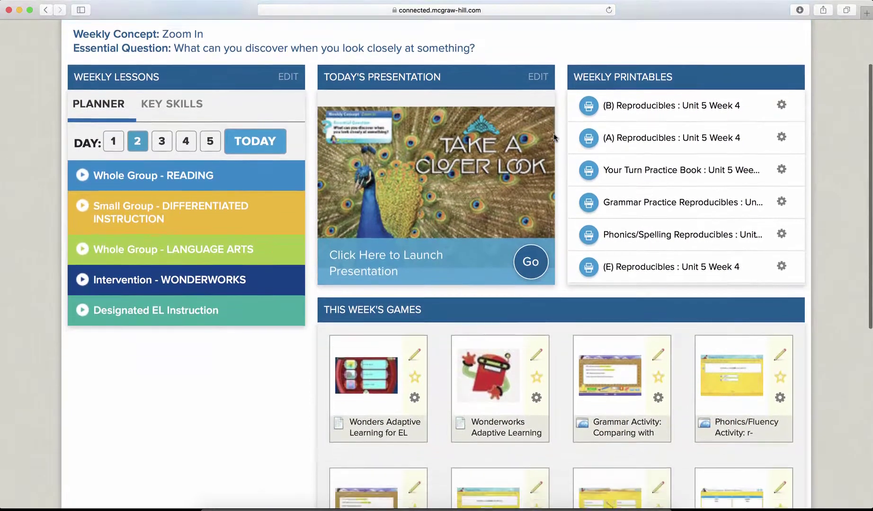
scroll(554, 136, "down", 2)
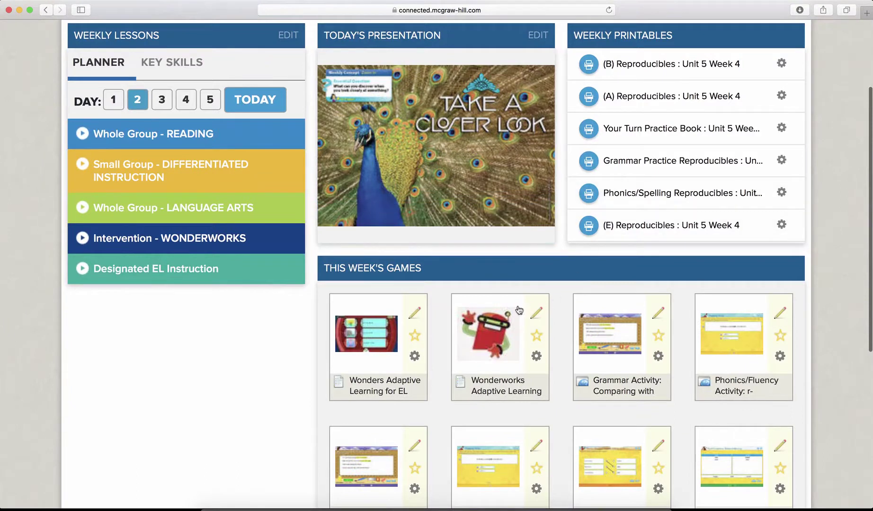
scroll(662, 350, "up", 1)
scroll(663, 350, "up", 5)
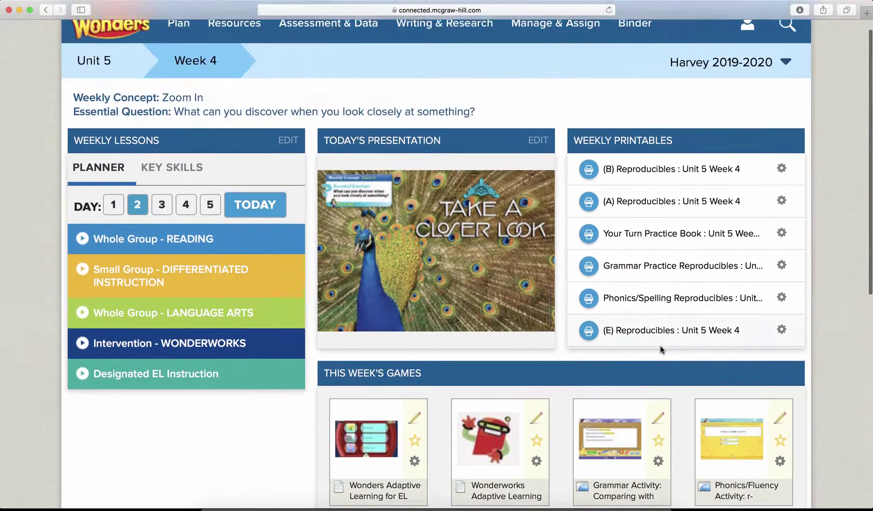